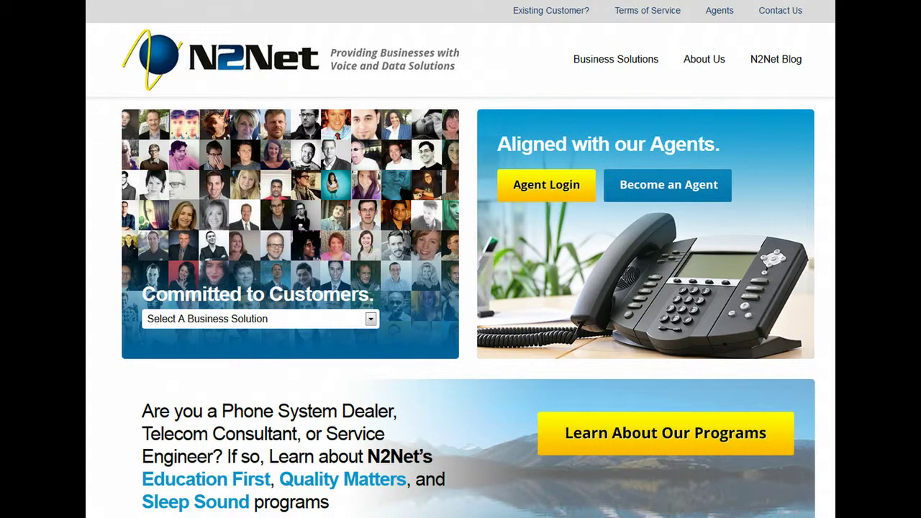
# - Start a new SIP Trunk order from the agent login and answer Yes to porting existing phone numbers
pyautogui.click(551, 194)
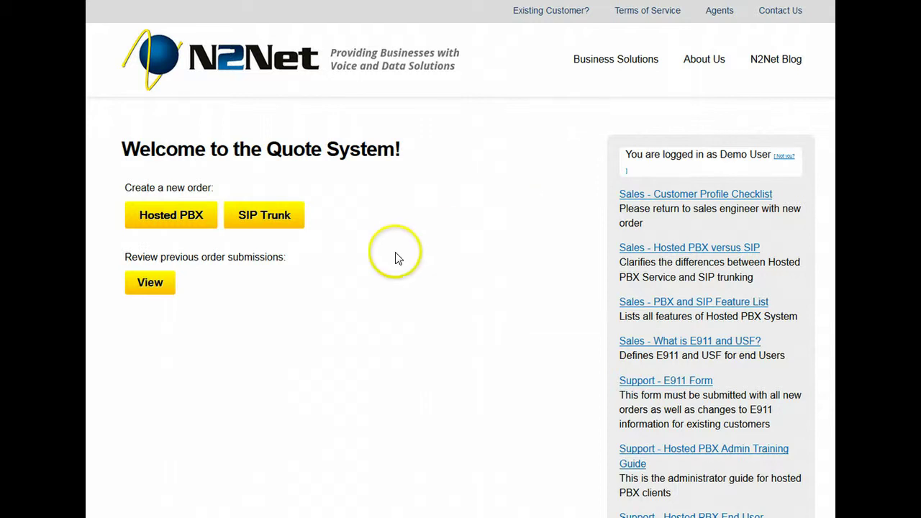
pyautogui.click(267, 217)
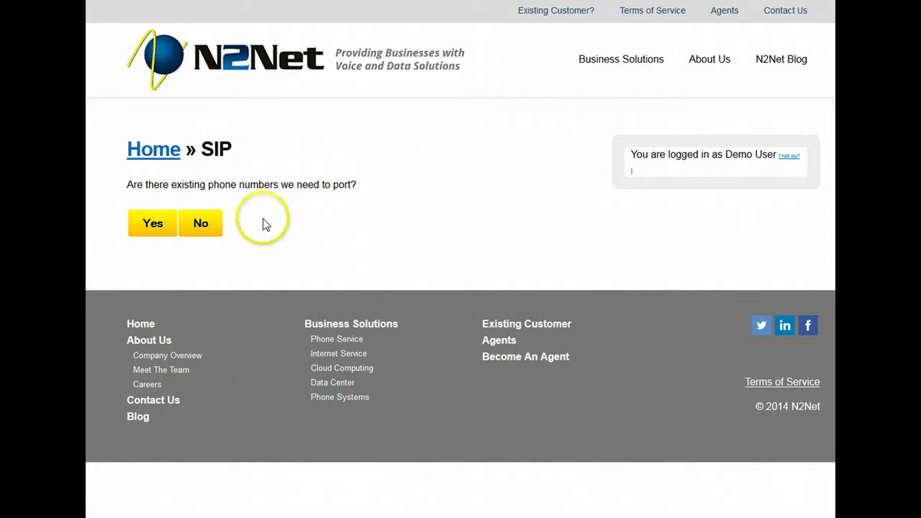
pyautogui.click(152, 223)
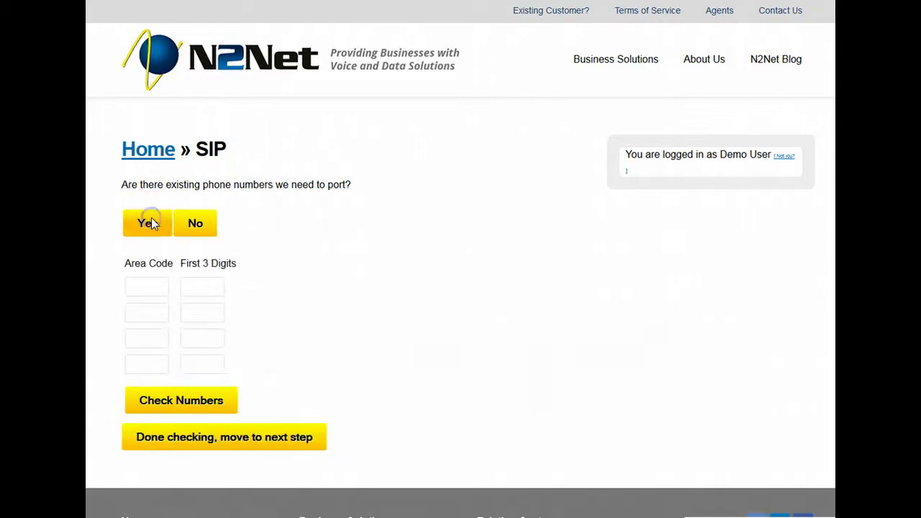
# - Check portability for area code 216 with first three digits 619, and proceed to the line speed requirements
pyautogui.click(158, 285)
pyautogui.write('2')
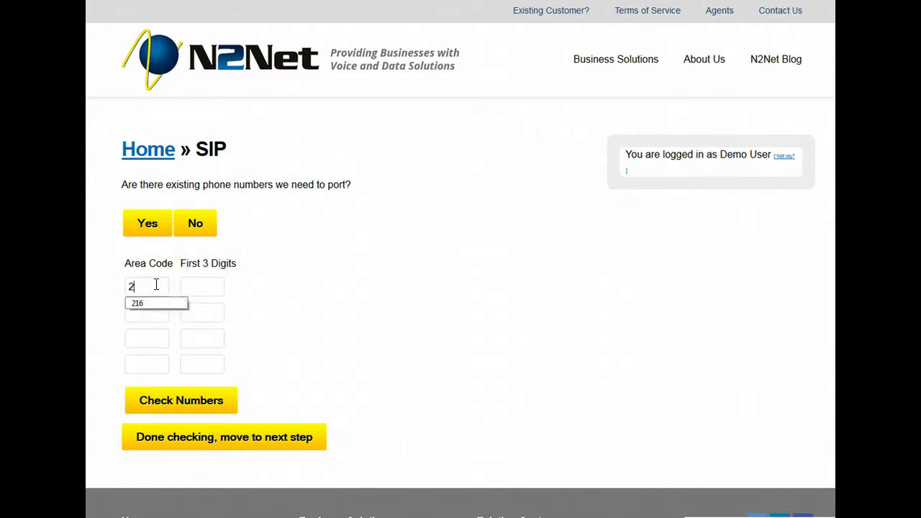
pyautogui.write('16619')
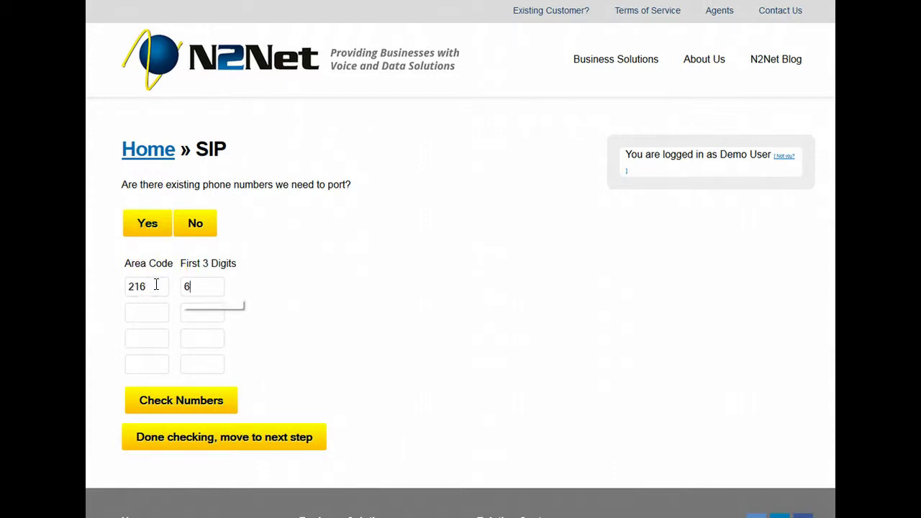
pyautogui.click(201, 399)
pyautogui.click(275, 331)
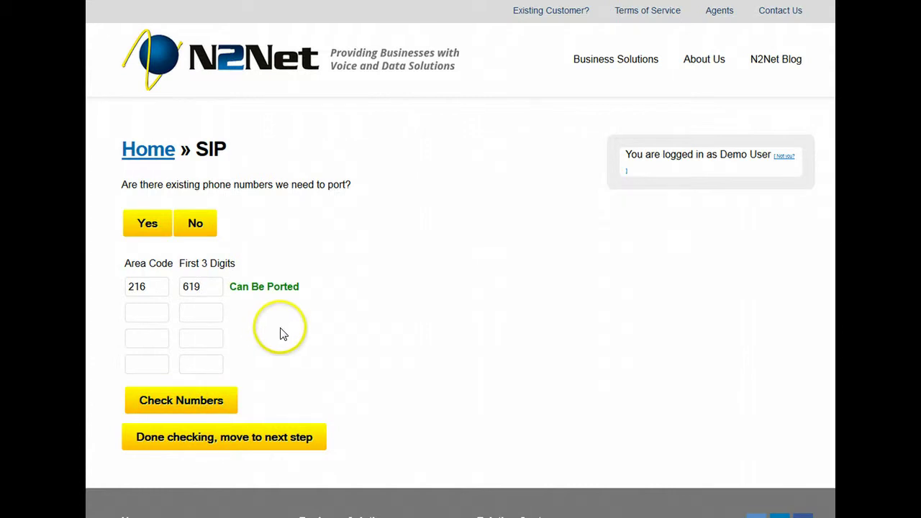
pyautogui.click(267, 437)
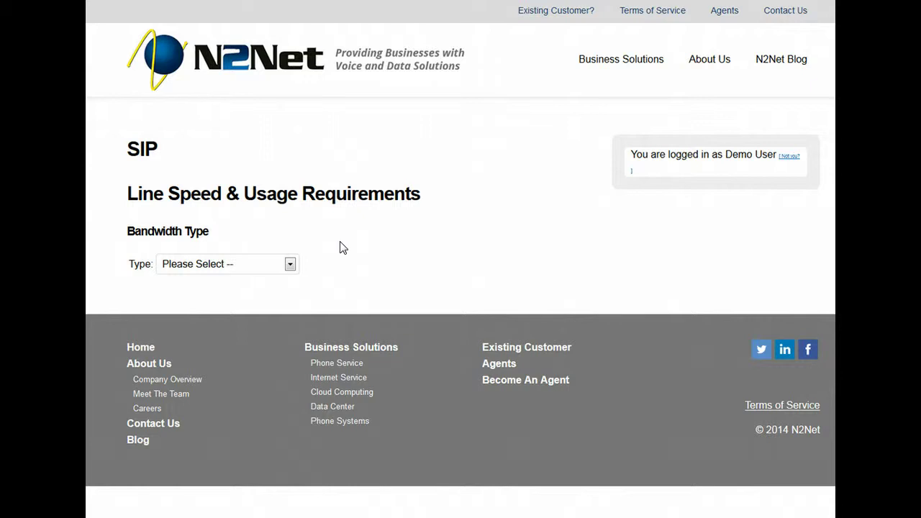
# - Check a Metro Ethernet Connection at 10MB down and 10MB up for 15 concurrent calls, and continue to the client information
pyautogui.click(291, 266)
pyautogui.click(271, 305)
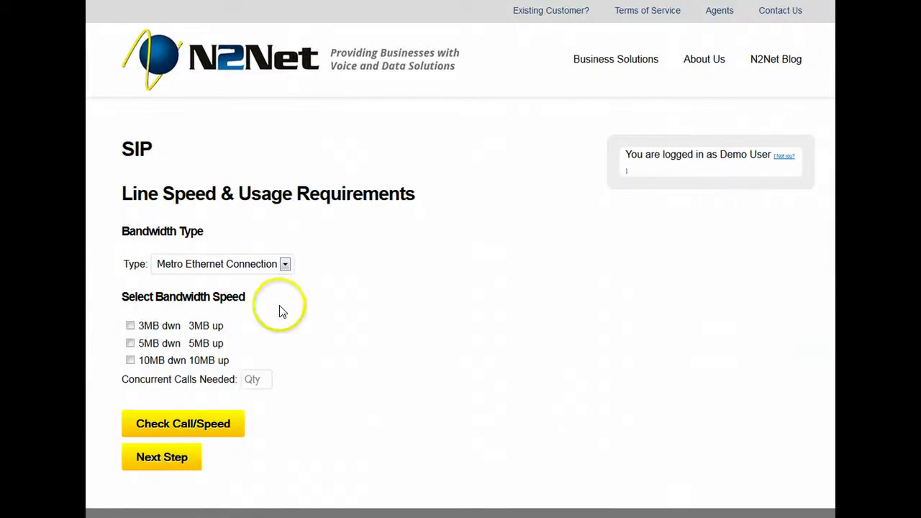
pyautogui.click(130, 361)
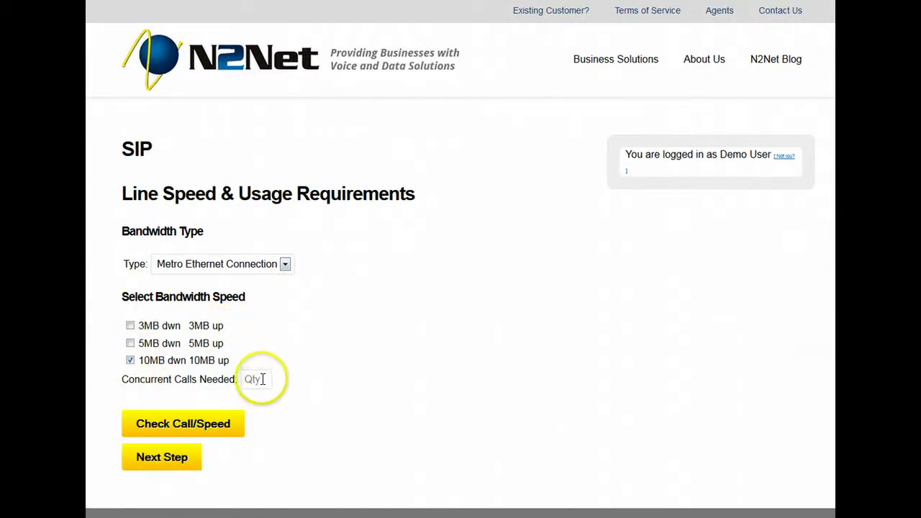
pyautogui.write('15')
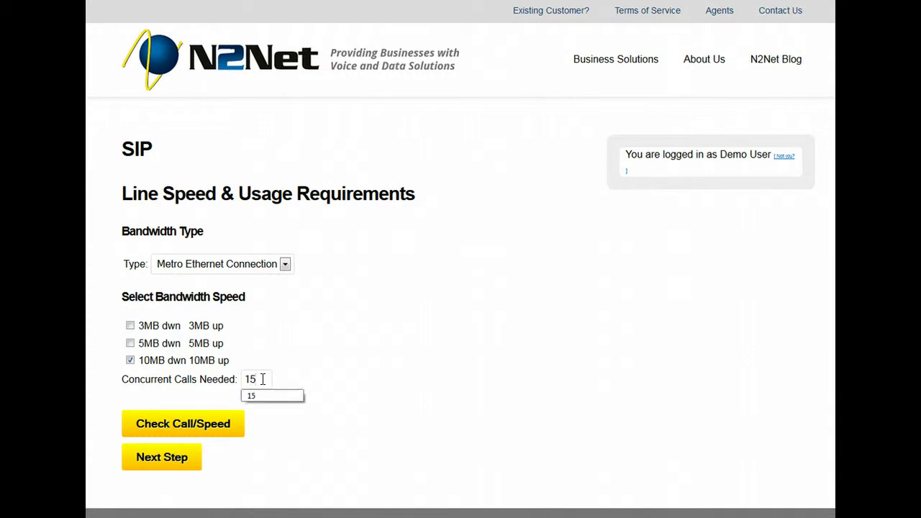
pyautogui.click(257, 381)
pyautogui.click(220, 428)
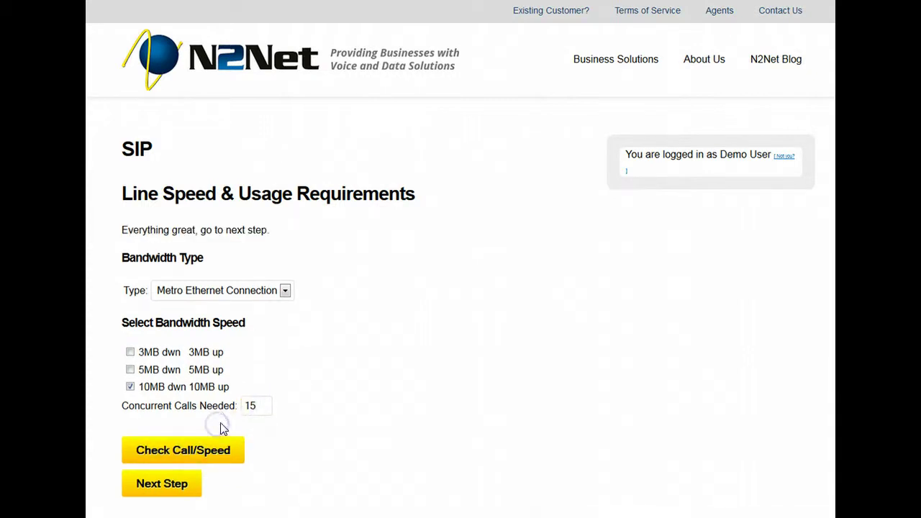
pyautogui.click(161, 268)
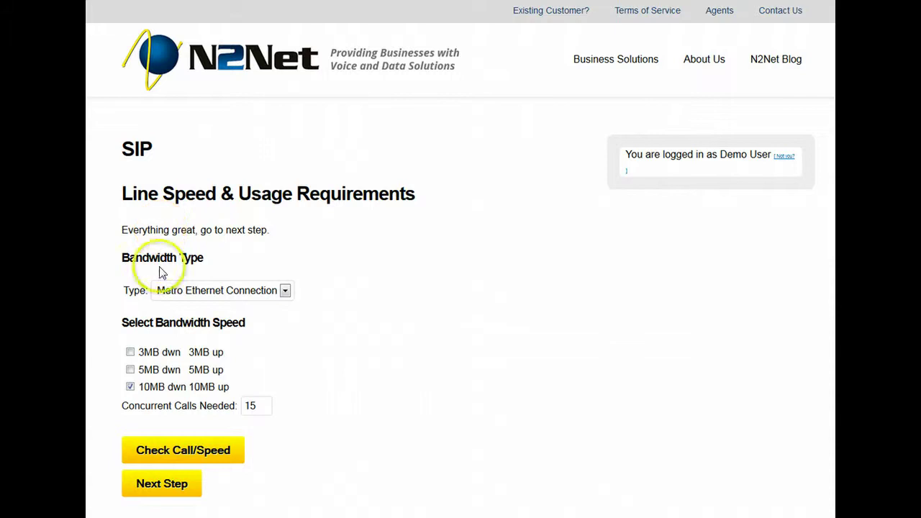
pyautogui.click(174, 487)
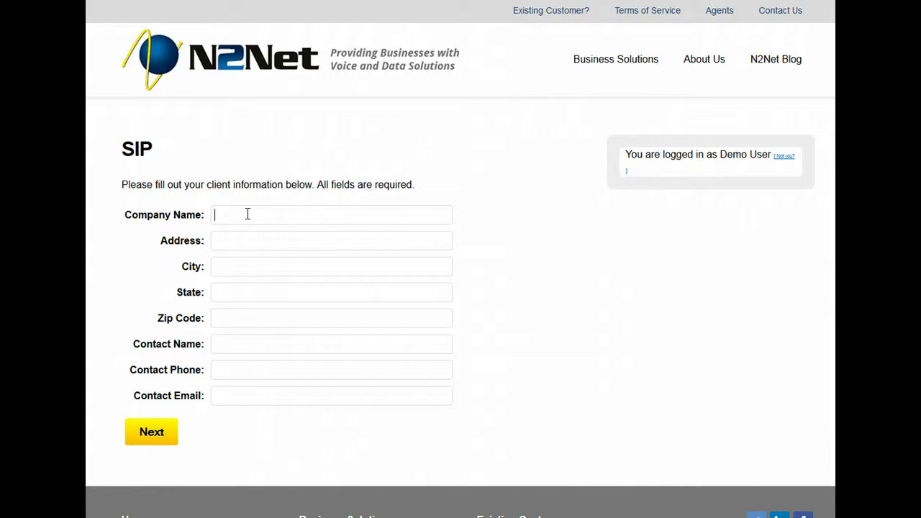
# - Fill in the client form with company name N2net, the contact's name and the contact's phone number, and submit it
pyautogui.write('N2net')
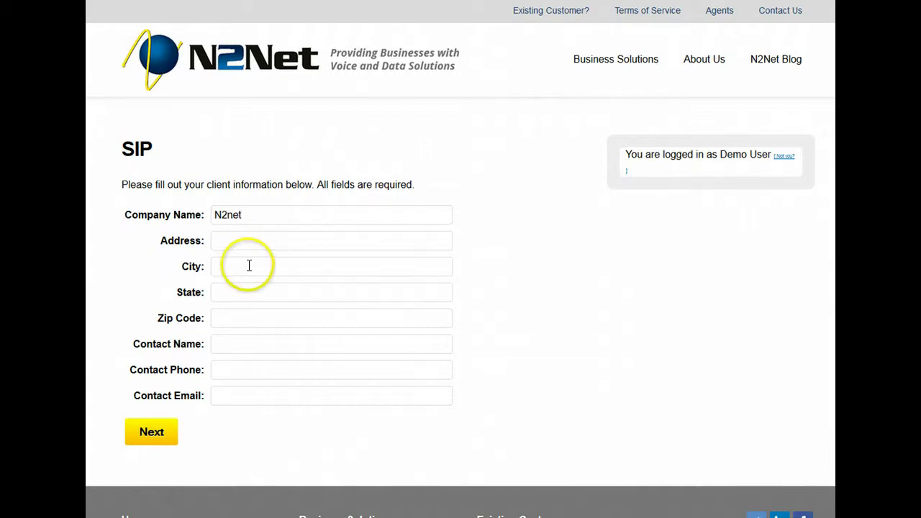
pyautogui.click(237, 344)
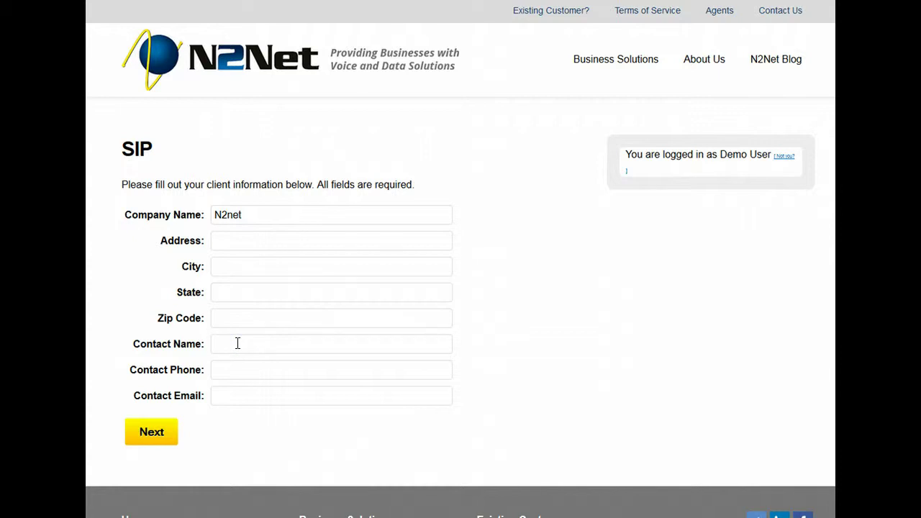
pyautogui.write('Jim')
pyautogui.click(232, 362)
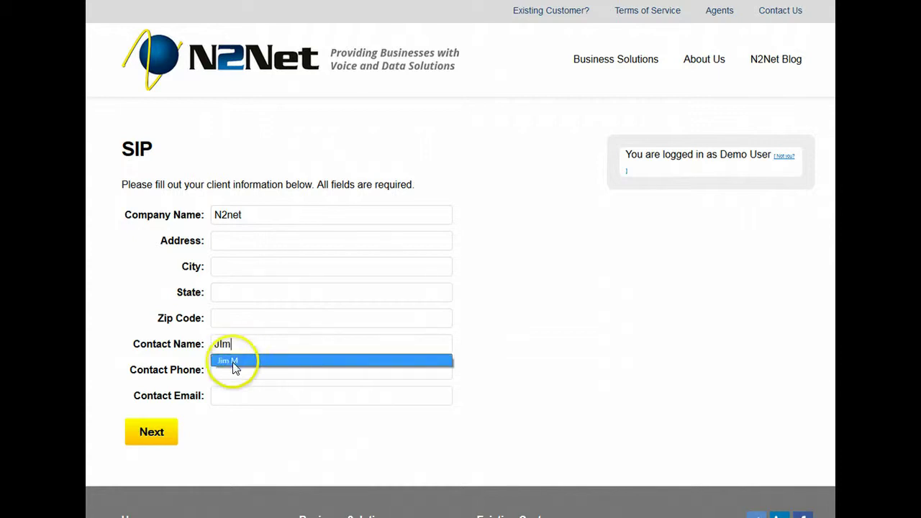
pyautogui.click(226, 370)
pyautogui.write('21')
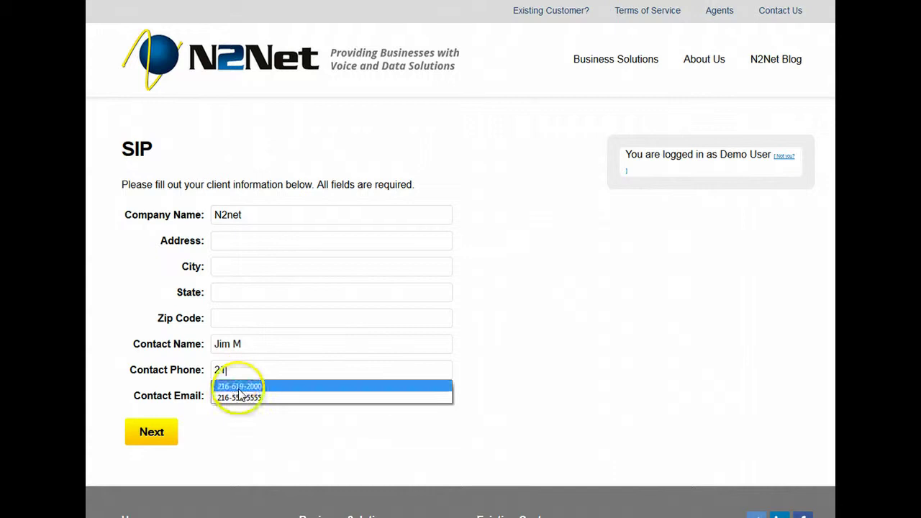
pyautogui.click(236, 386)
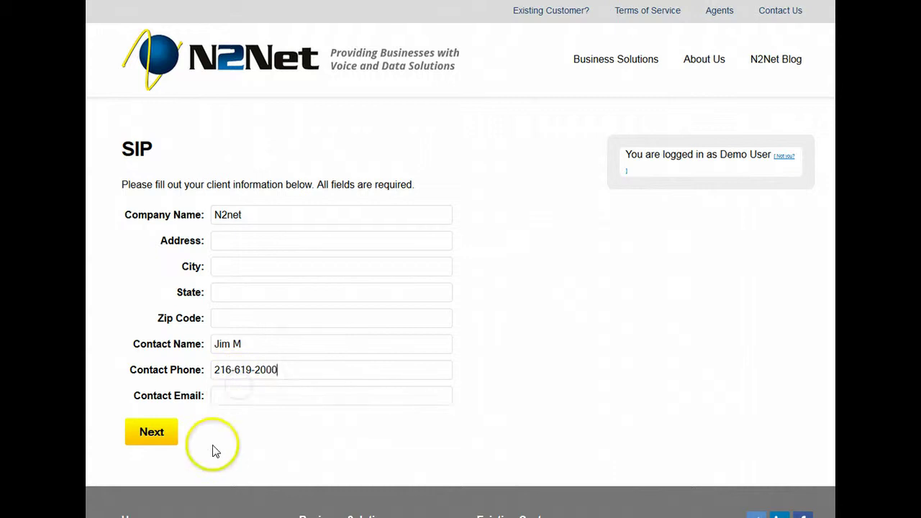
pyautogui.click(160, 434)
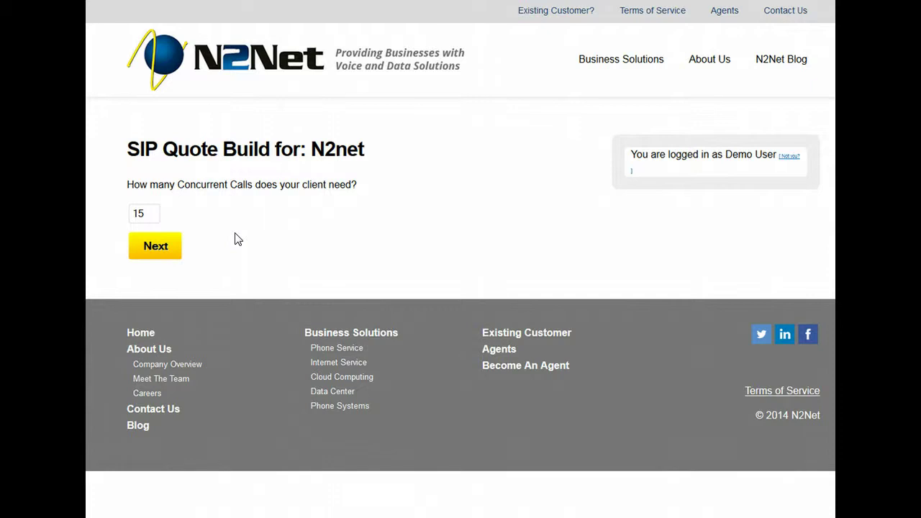
# - Accept 15 concurrent calls with a-la-carte pricing, and set the Univoice SIP Trunk quantity to 1
pyautogui.click(156, 247)
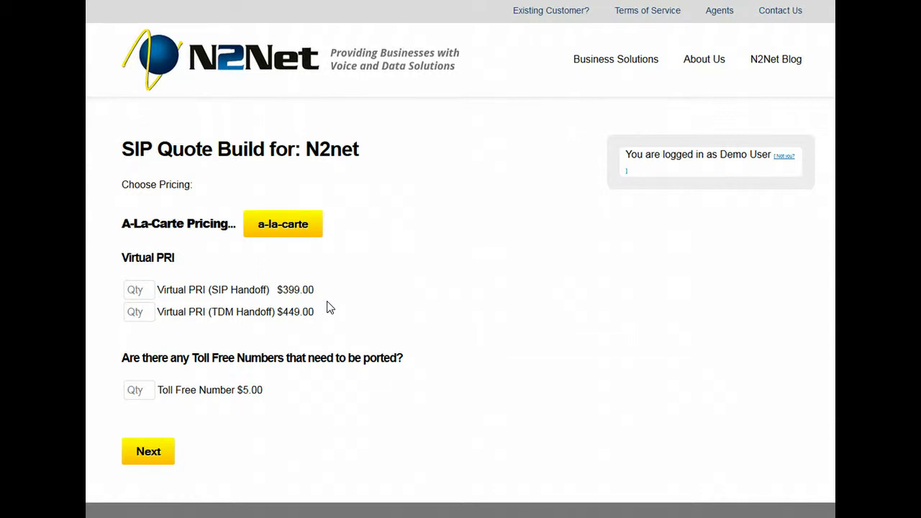
pyautogui.click(282, 224)
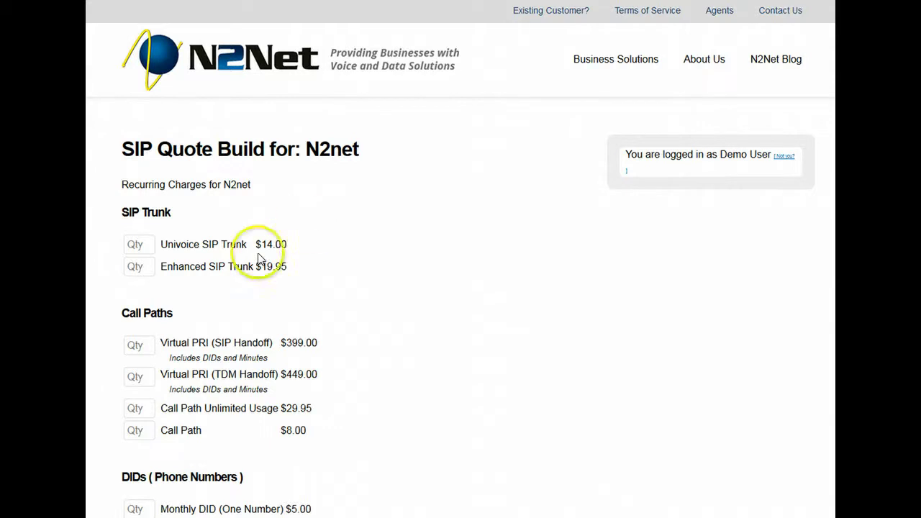
pyautogui.click(146, 244)
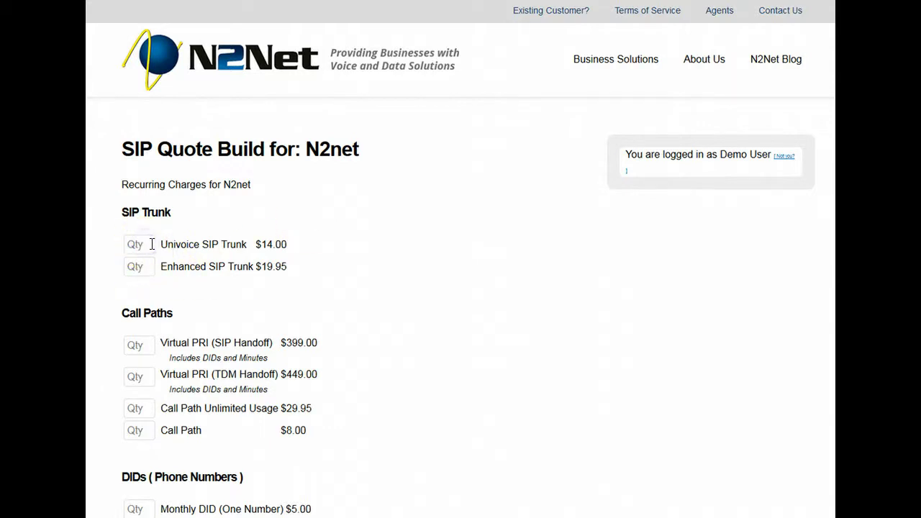
pyautogui.write('1')
pyautogui.click(168, 263)
# - Set the Call Path Unlimited Usage quantity to 15 in the recurring charges
pyautogui.scroll(-2, 259, 309)
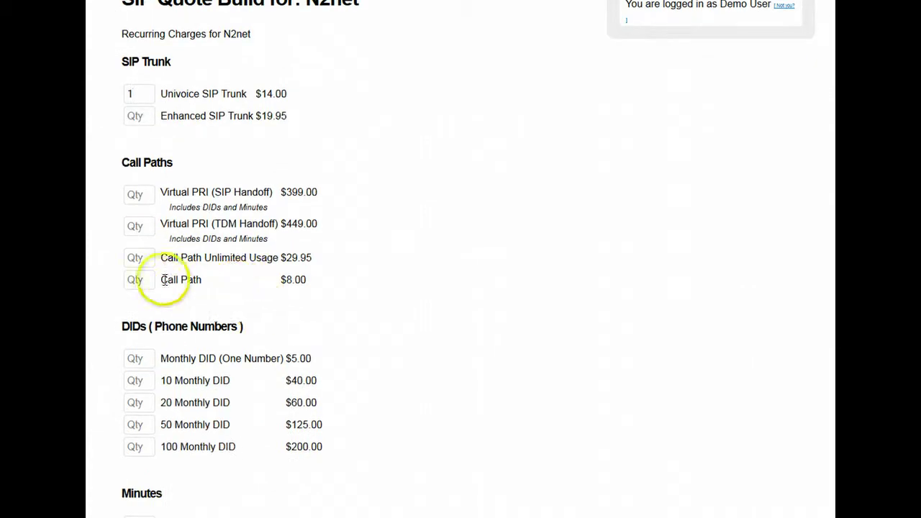
pyautogui.click(144, 255)
pyautogui.write('15')
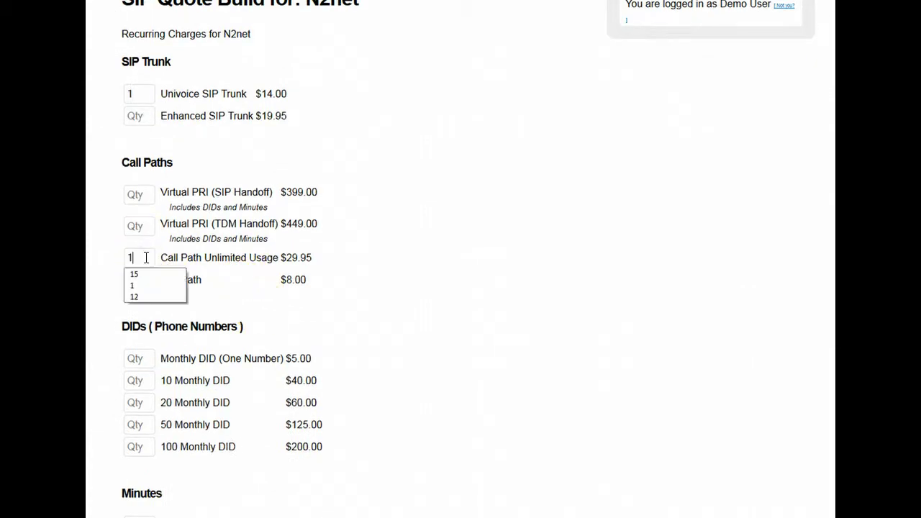
pyautogui.click(200, 257)
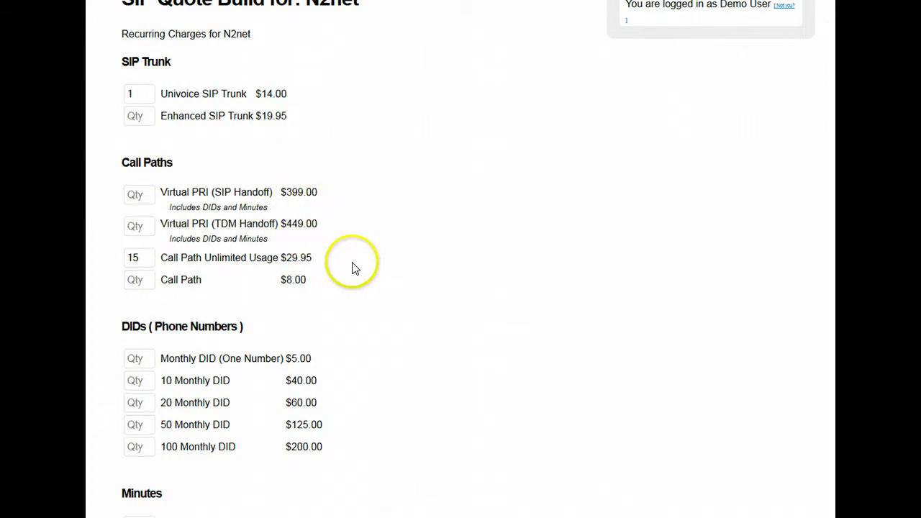
# - Add one 20 Monthly DID package to the recurring phone number charges
pyautogui.scroll(-1, 353, 267)
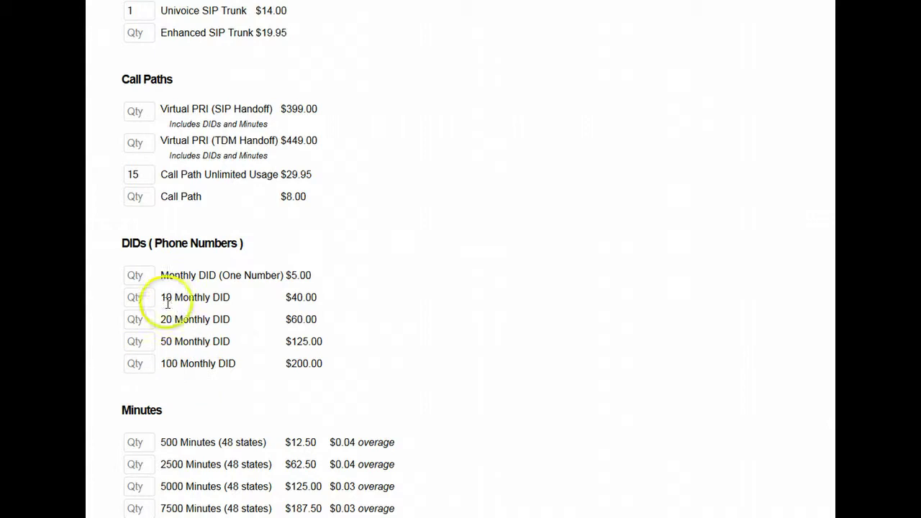
pyautogui.click(144, 321)
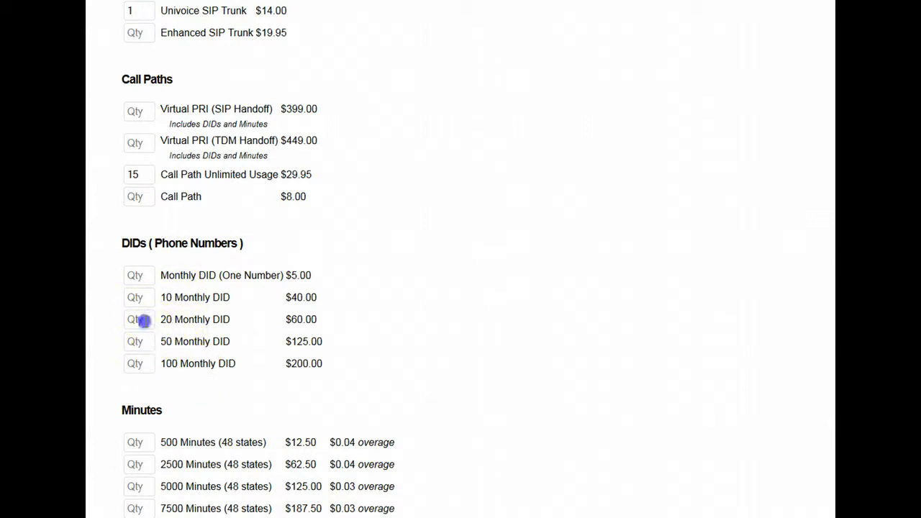
pyautogui.write('1')
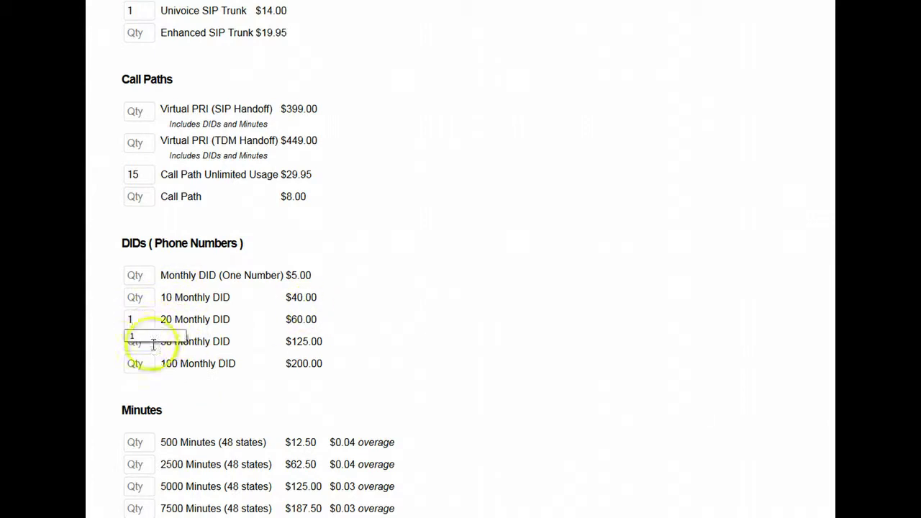
pyautogui.click(141, 336)
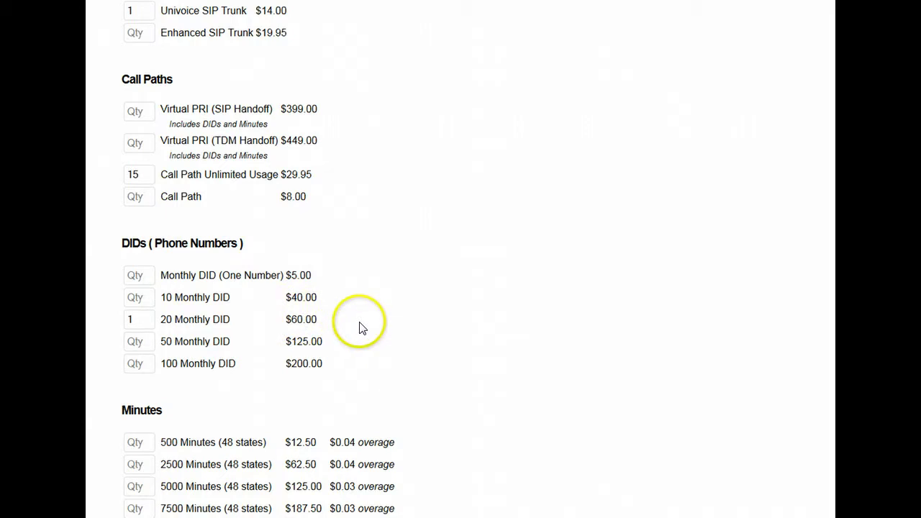
# - Add one toll free number to port, and continue to the nonrecurring fees
pyautogui.scroll(-2, 362, 328)
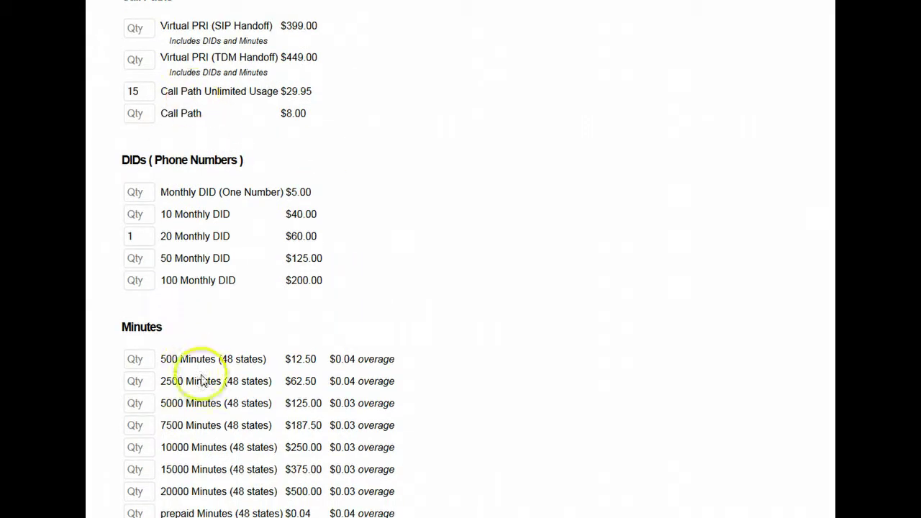
pyautogui.scroll(-6, 403, 321)
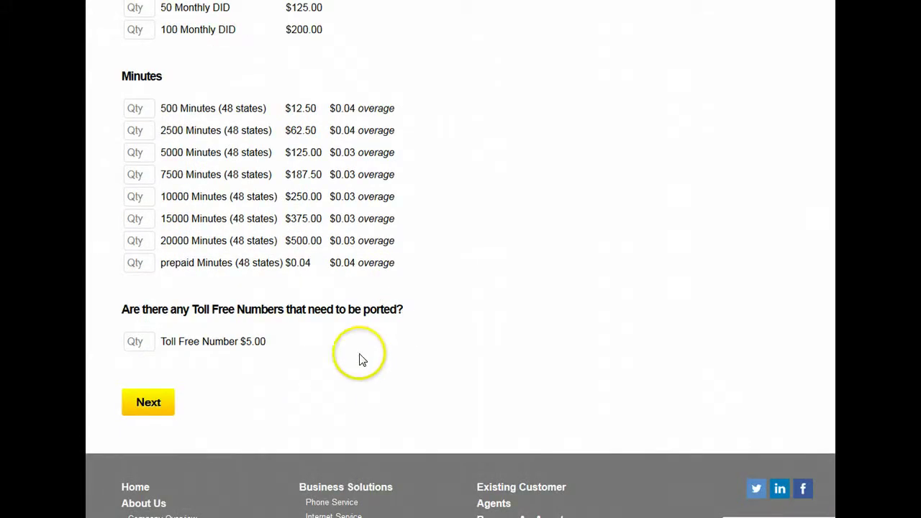
pyautogui.click(146, 340)
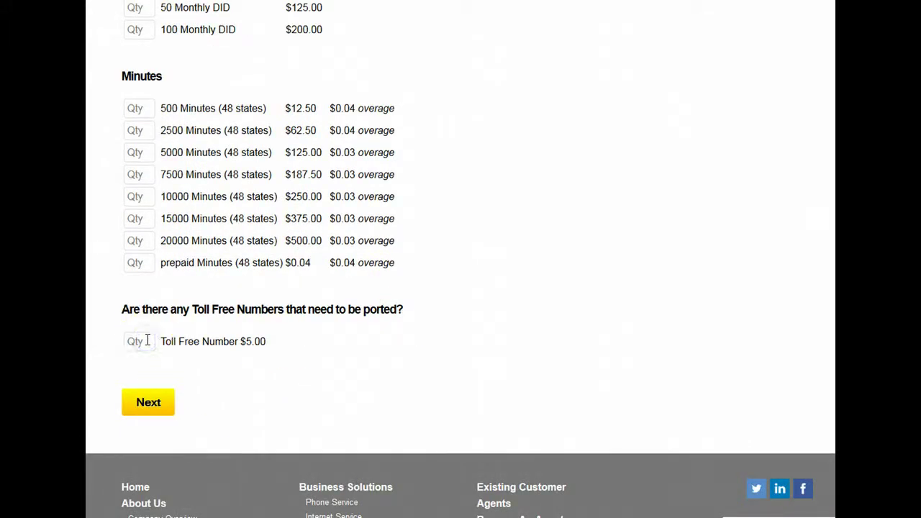
pyautogui.write('1')
pyautogui.click(153, 354)
pyautogui.click(158, 408)
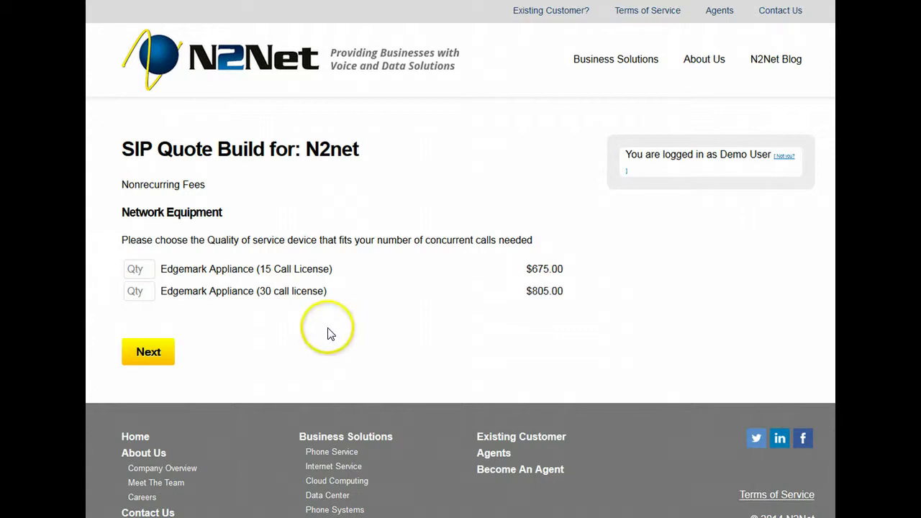
# - Add one Edgemark Appliance (15 Call License) to the nonrecurring fees and continue to the quote summary
pyautogui.click(146, 270)
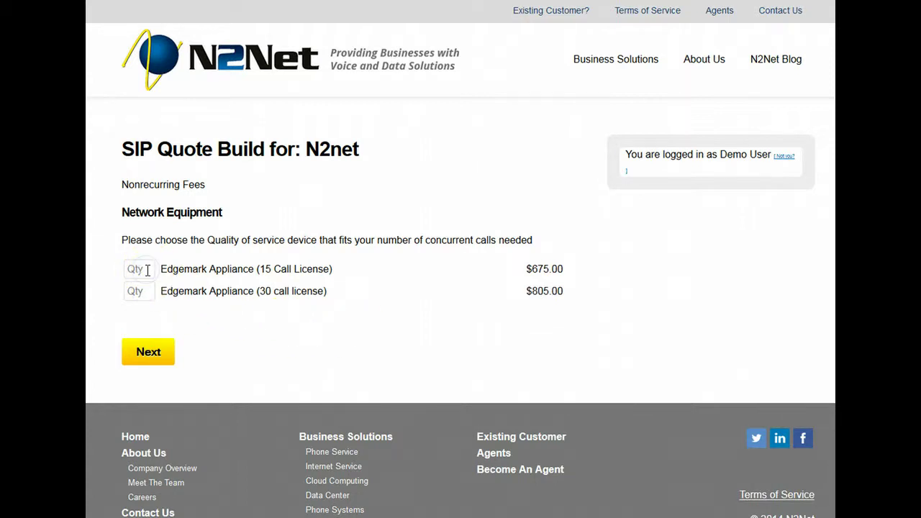
pyautogui.write('1')
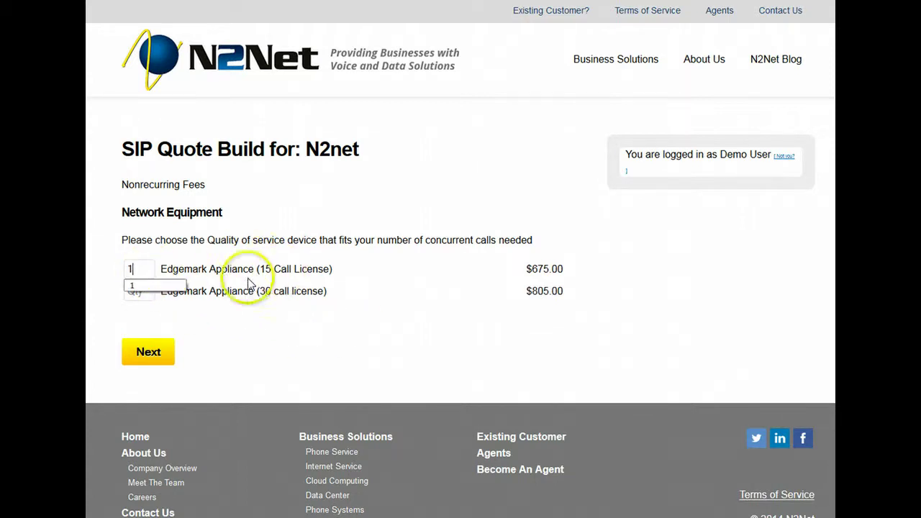
pyautogui.click(159, 282)
pyautogui.click(150, 353)
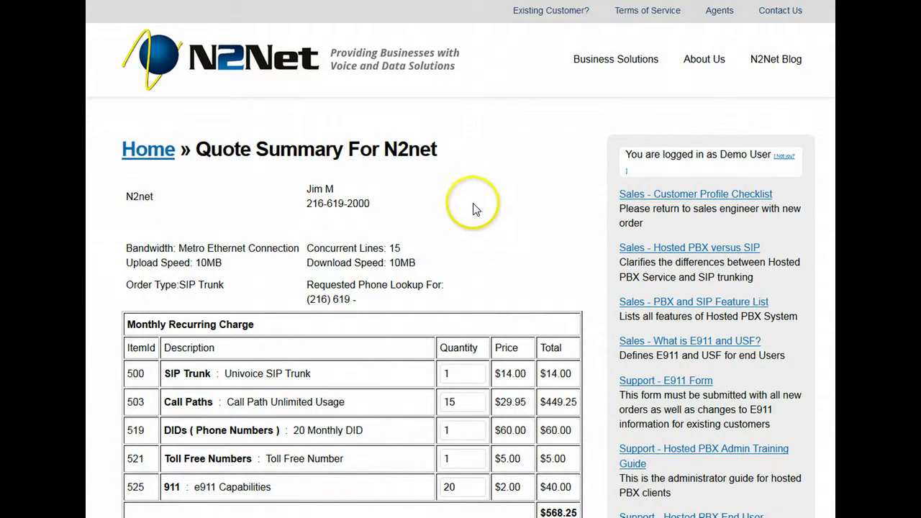
# - Set the Call Path Unlimited Usage quantity to 10 in the monthly recurring charges and update the quote
pyautogui.scroll(-2, 471, 209)
pyautogui.scroll(-1, 472, 206)
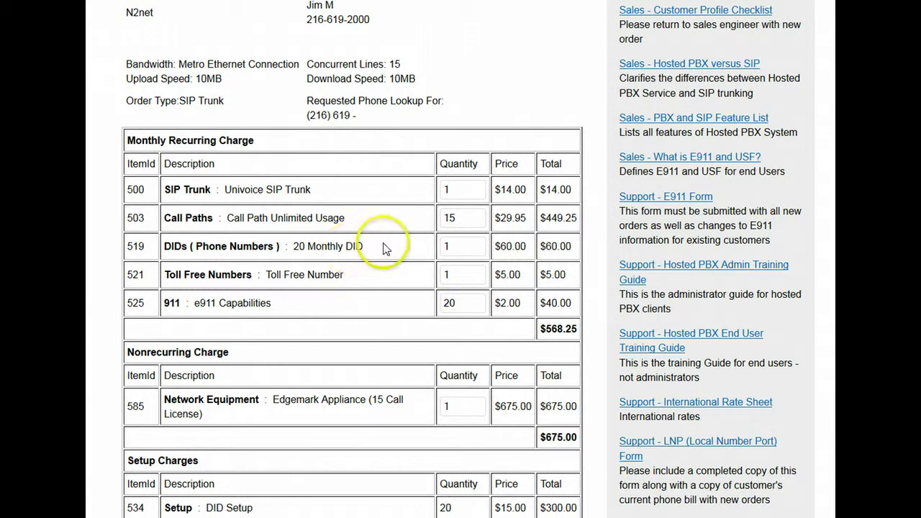
pyautogui.scroll(-1, 399, 279)
pyautogui.scroll(-2, 402, 282)
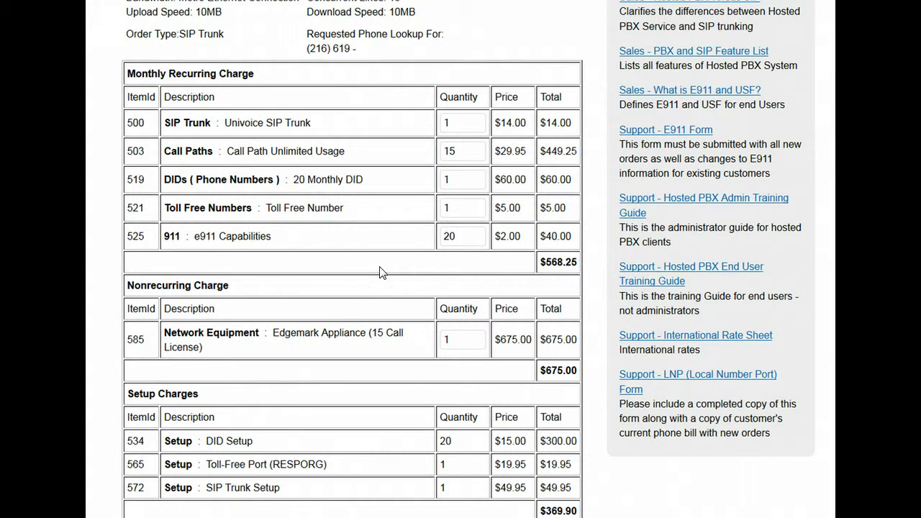
pyautogui.scroll(-2, 381, 273)
pyautogui.scroll(-1, 380, 269)
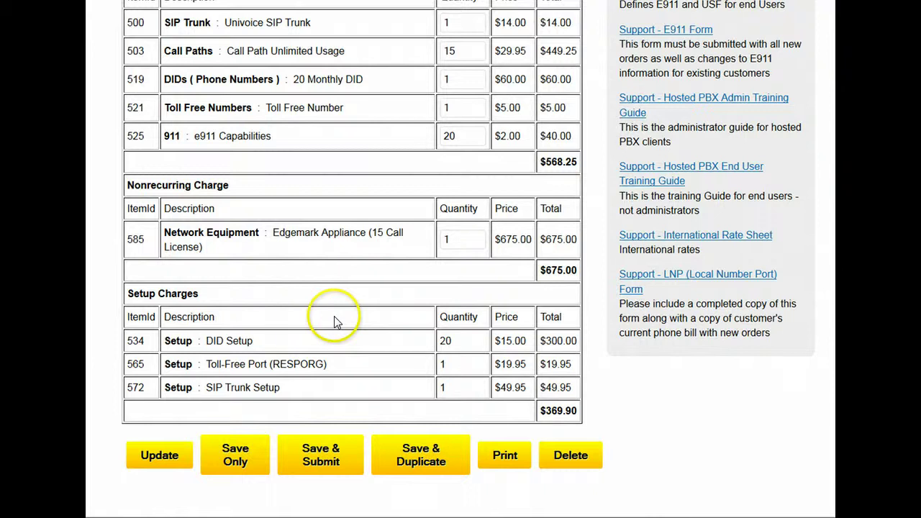
pyautogui.scroll(1, 334, 317)
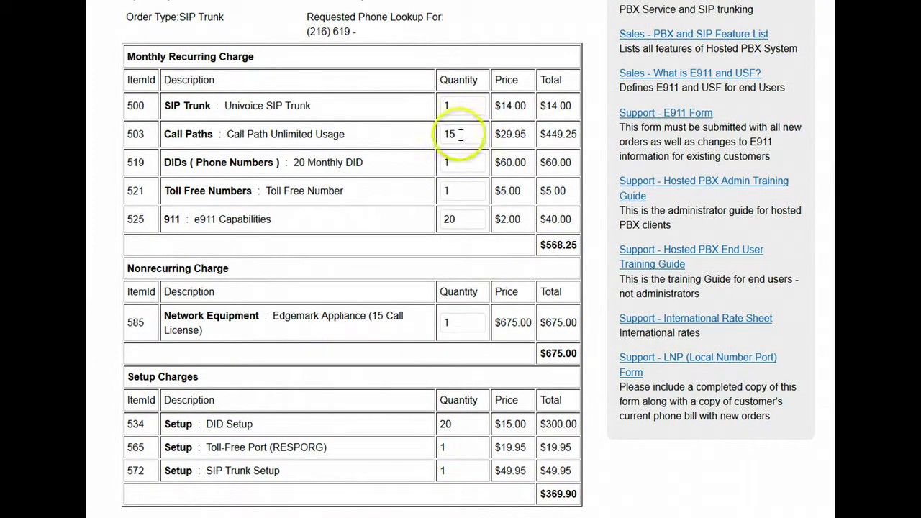
pyautogui.moveTo(462, 133); pyautogui.dragTo(441, 134)
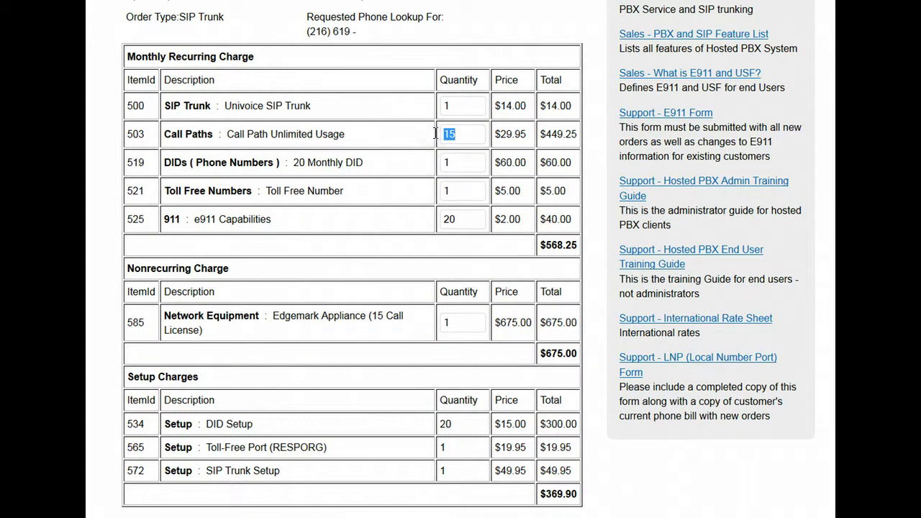
pyautogui.write('10')
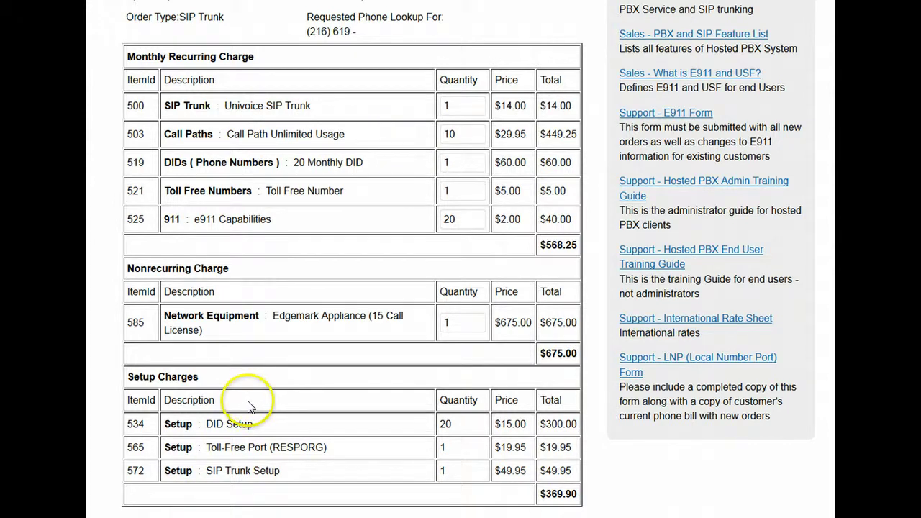
pyautogui.scroll(-3, 247, 401)
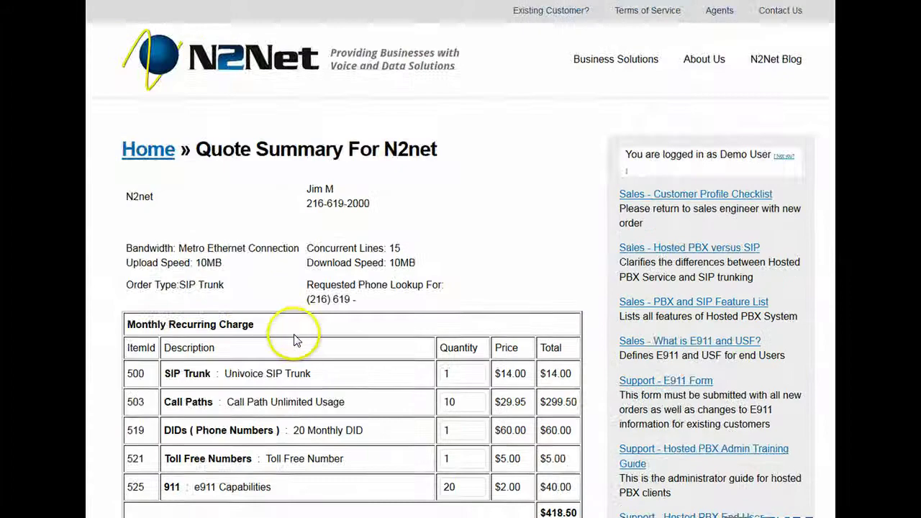
# - Save and duplicate the a-la-carte quote, and accept 15 concurrent calls for the duplicate
pyautogui.scroll(-4, 293, 336)
pyautogui.scroll(-2, 322, 350)
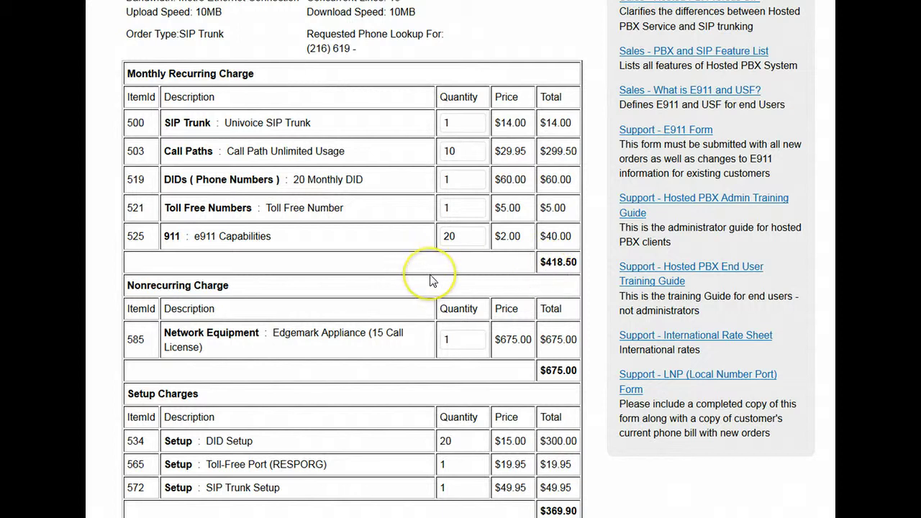
pyautogui.scroll(-4, 425, 273)
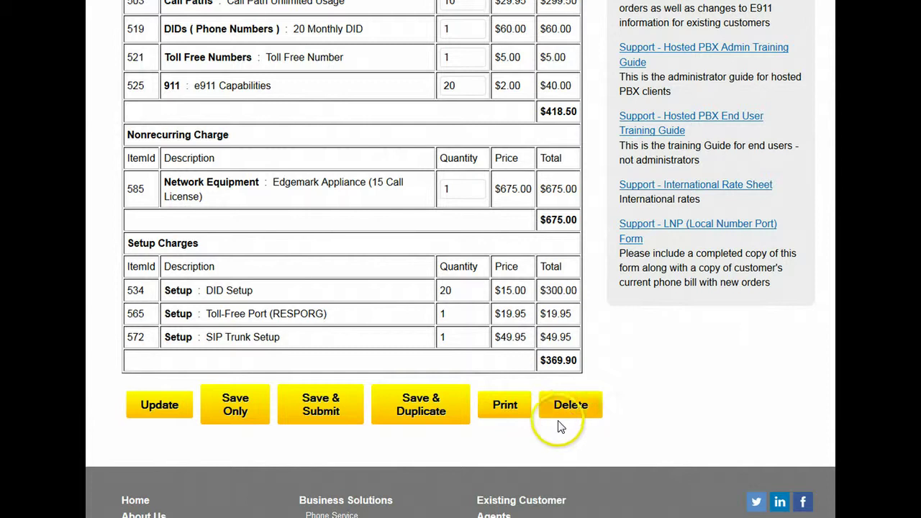
pyautogui.click(423, 407)
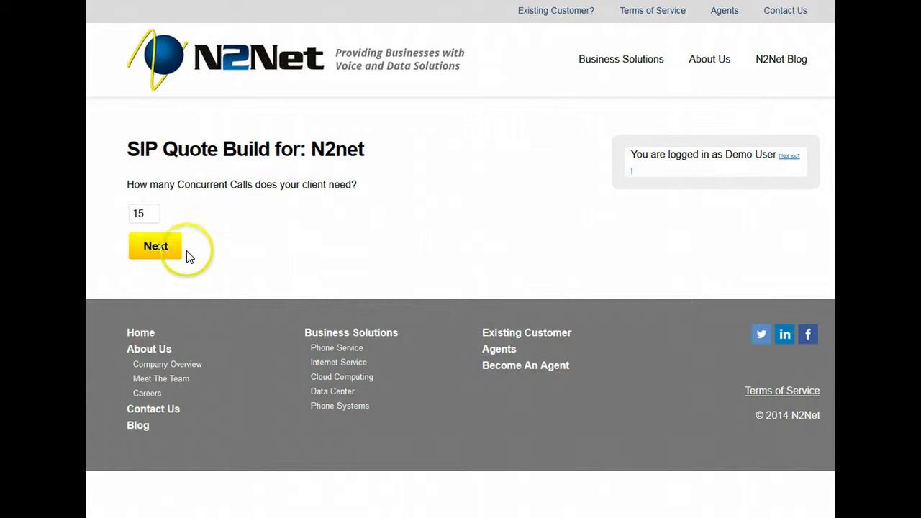
pyautogui.click(159, 248)
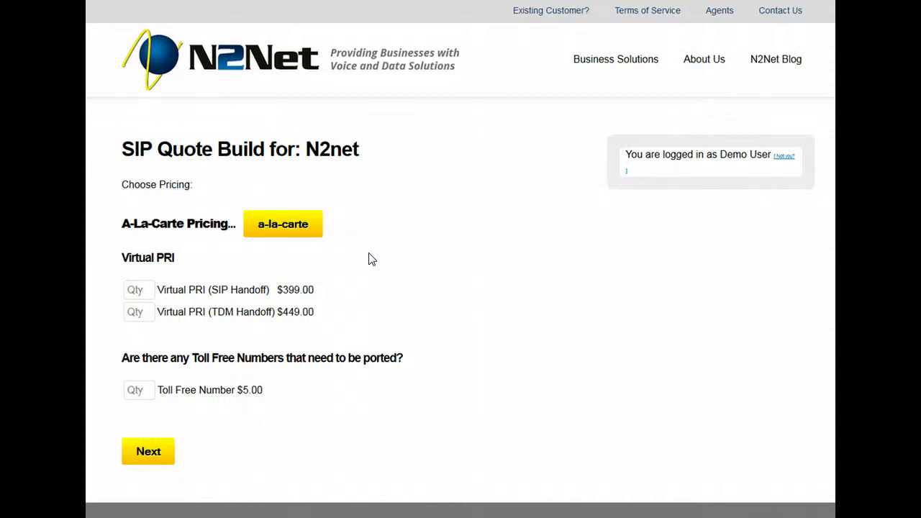
# - Set the Virtual PRI (SIP Handoff) quantity to 1 on the duplicate quote's pricing page
pyautogui.scroll(-1, 372, 259)
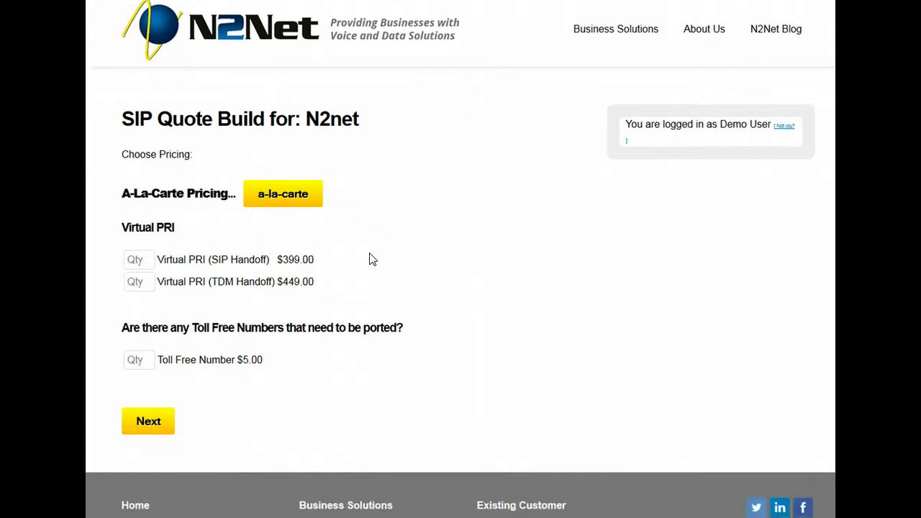
pyautogui.click(141, 258)
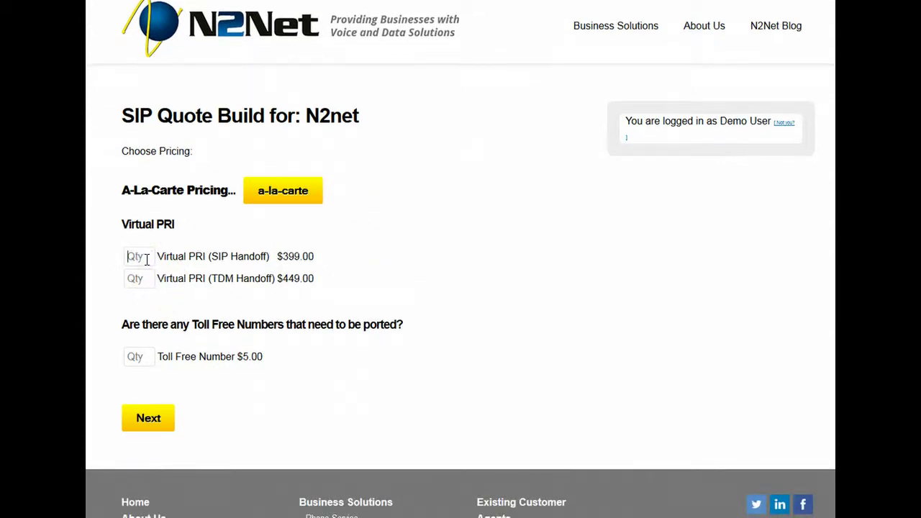
pyautogui.write('1')
pyautogui.click(147, 272)
pyautogui.click(217, 232)
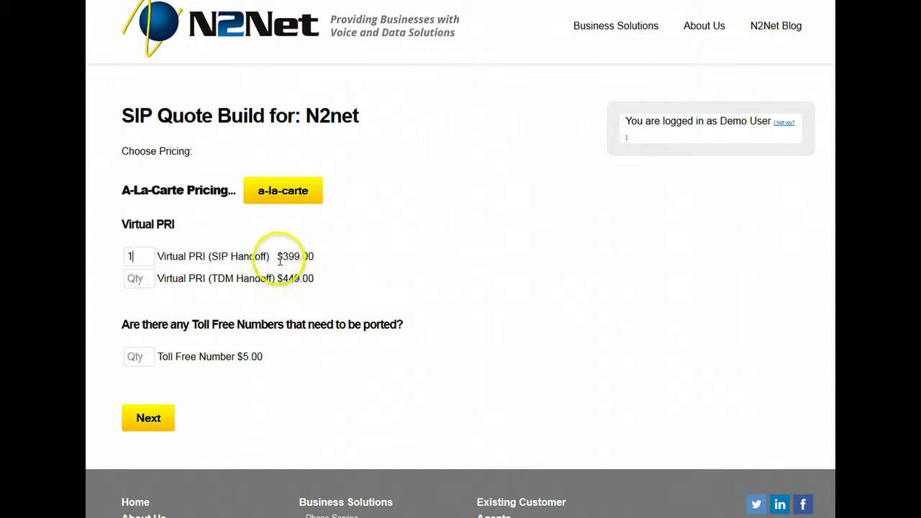
# - Add one toll free number to port to the Virtual PRI quote, and continue to the nonrecurring fees
pyautogui.click(145, 356)
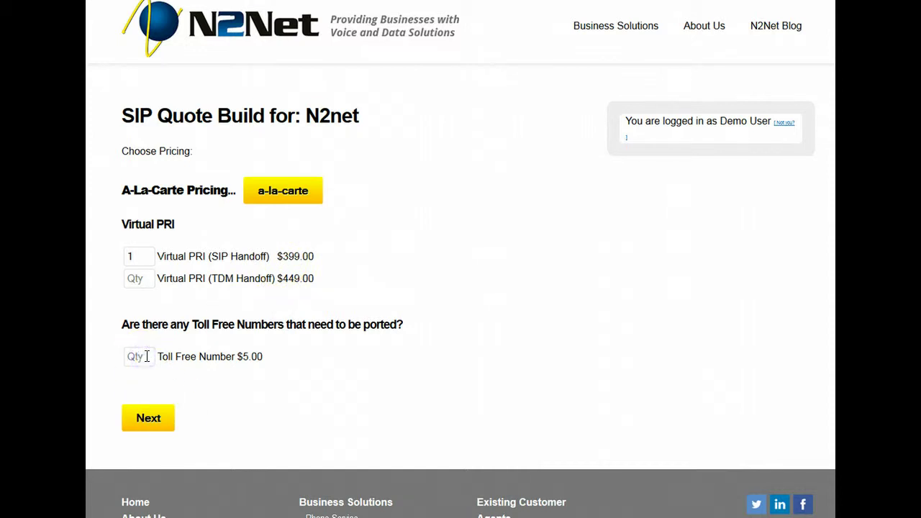
pyautogui.write('1')
pyautogui.click(150, 385)
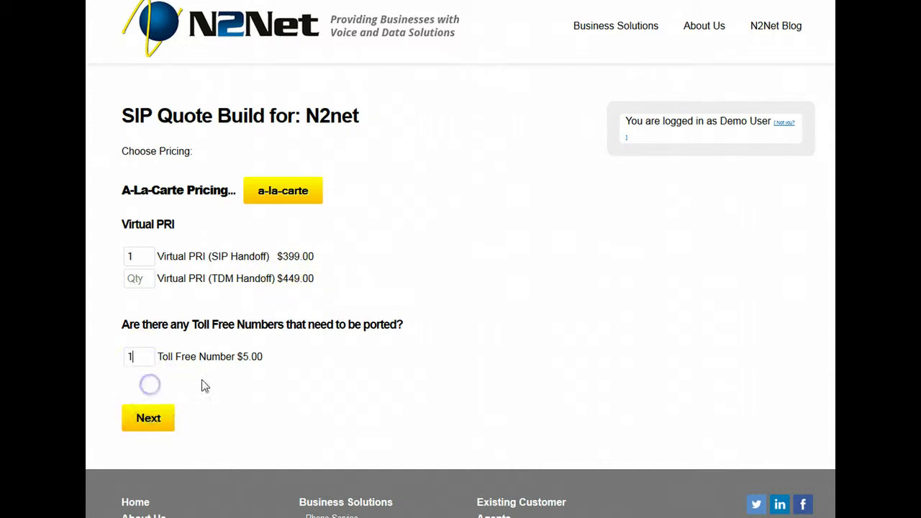
pyautogui.click(151, 418)
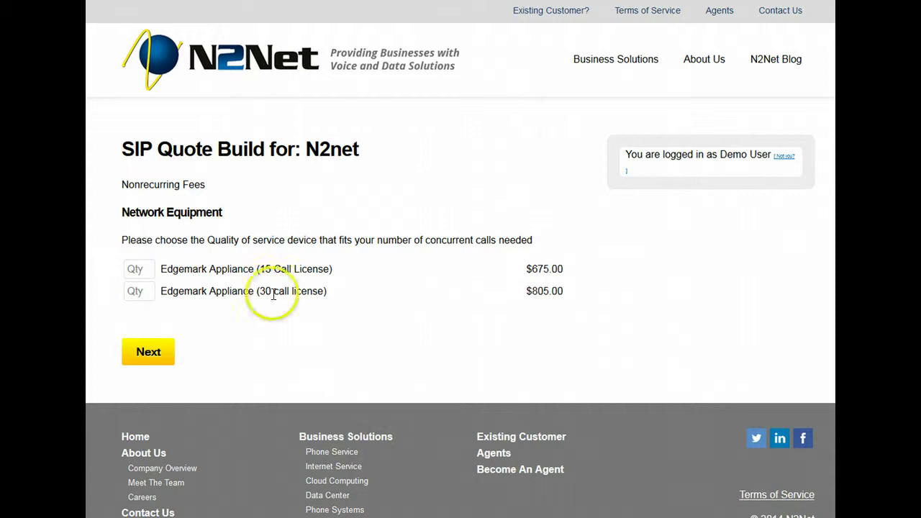
# - Add one Edgemark Appliance (15 Call License) to the Virtual PRI quote and continue to its summary
pyautogui.click(120, 270)
pyautogui.write('1')
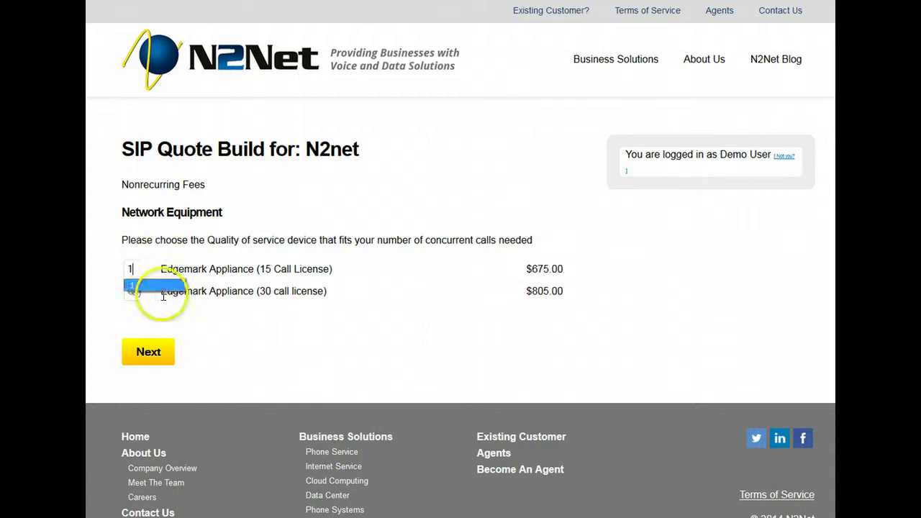
pyautogui.click(147, 291)
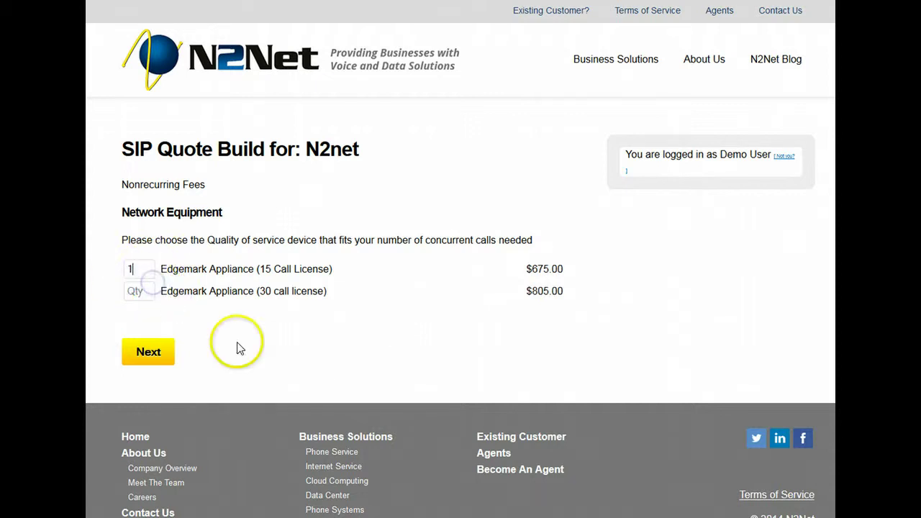
pyautogui.click(149, 352)
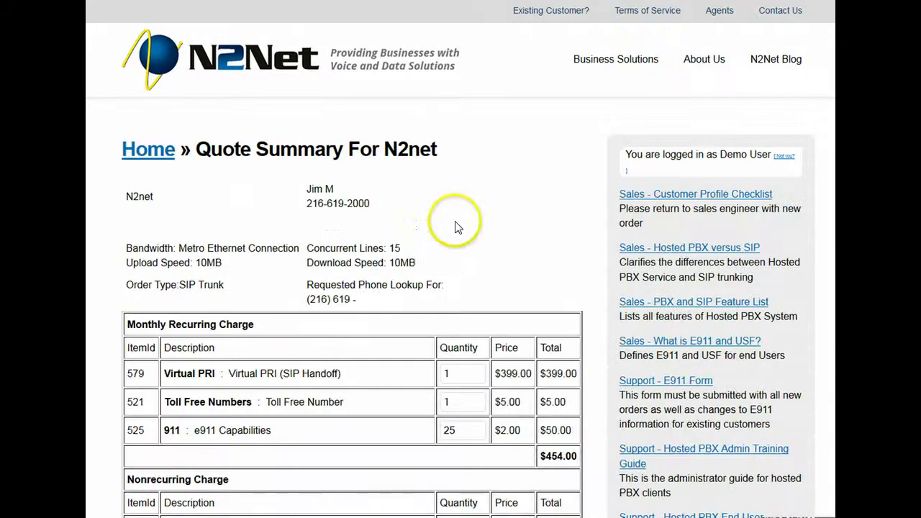
# - Review the Virtual PRI quote's charges and save the quote without submitting it
pyautogui.scroll(-2, 456, 225)
pyautogui.scroll(-1, 499, 324)
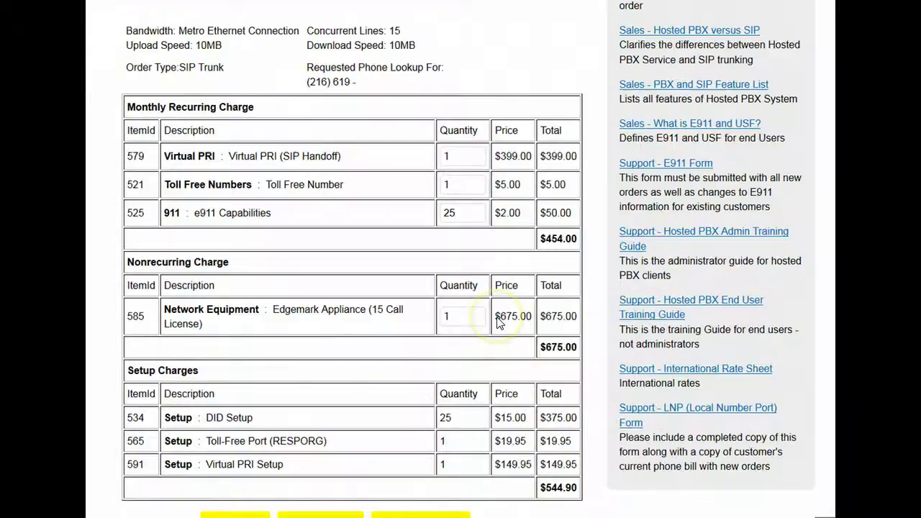
pyautogui.scroll(-1, 500, 317)
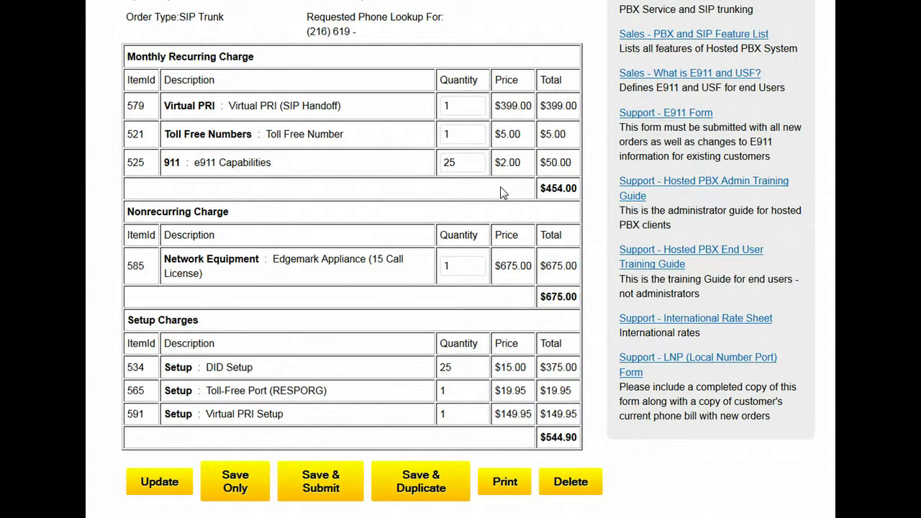
pyautogui.scroll(-1, 502, 193)
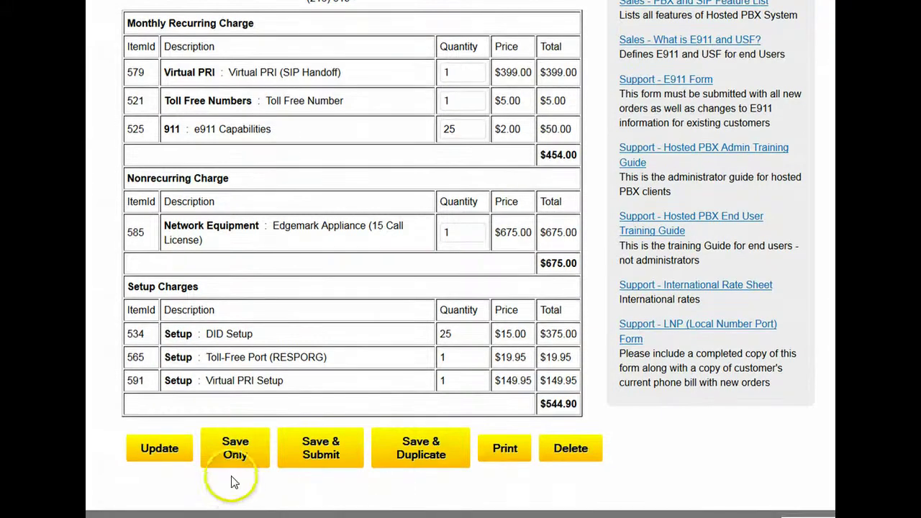
pyautogui.click(237, 455)
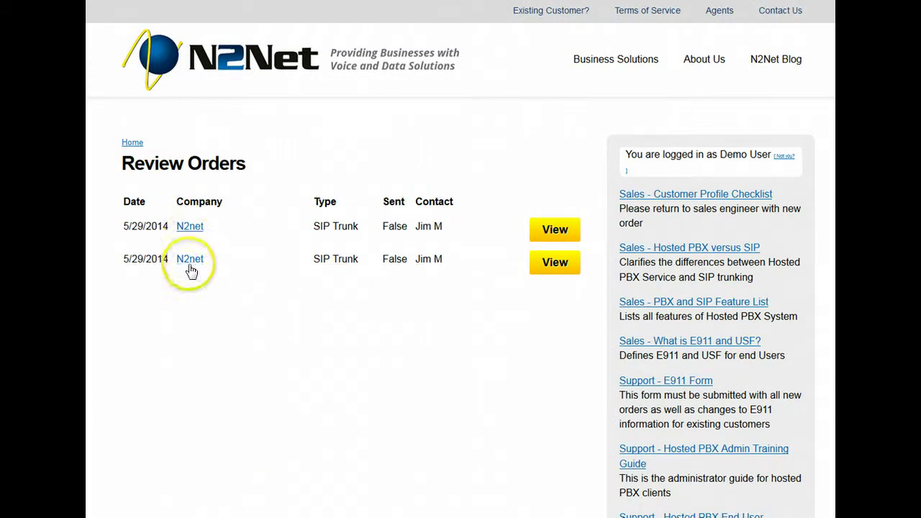
# - View the second saved N2net order, review its recurring, nonrecurring and setup charges, and return to the order list
pyautogui.click(555, 264)
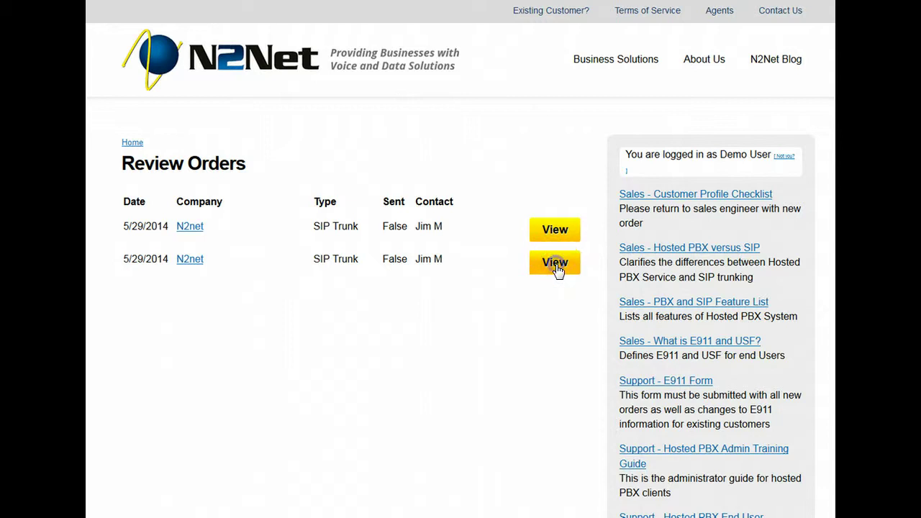
pyautogui.scroll(-2, 502, 299)
pyautogui.scroll(-5, 501, 298)
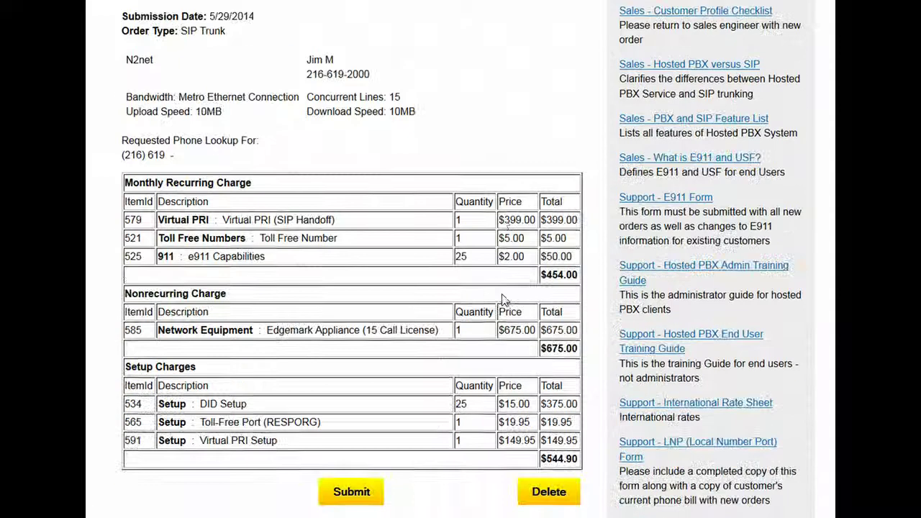
pyautogui.scroll(-4, 501, 299)
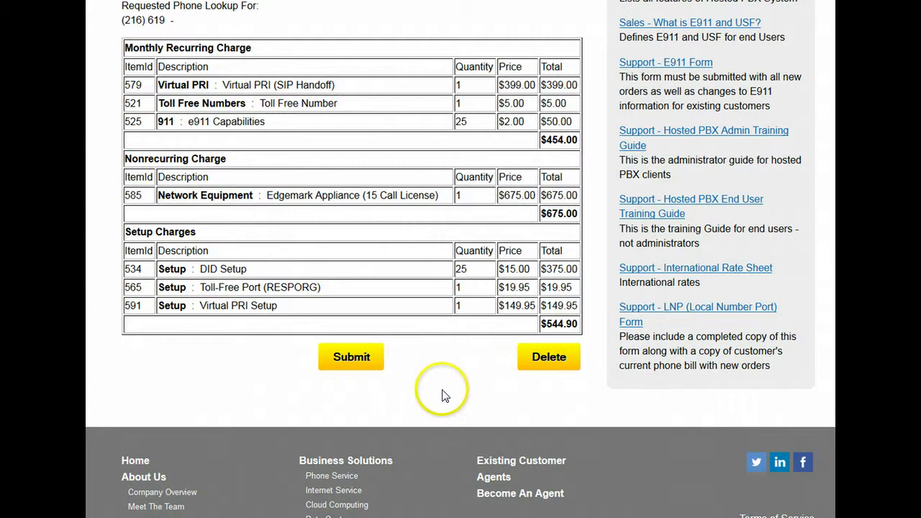
pyautogui.scroll(10, 468, 401)
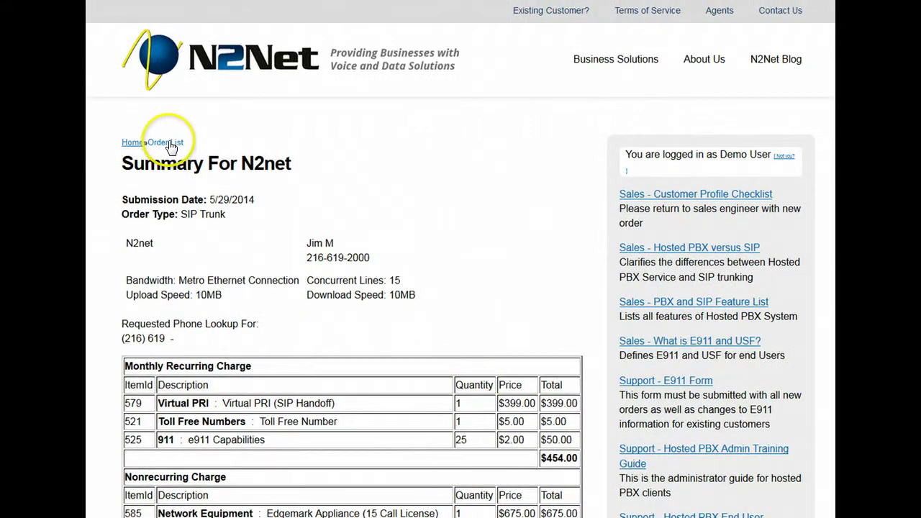
pyautogui.click(167, 142)
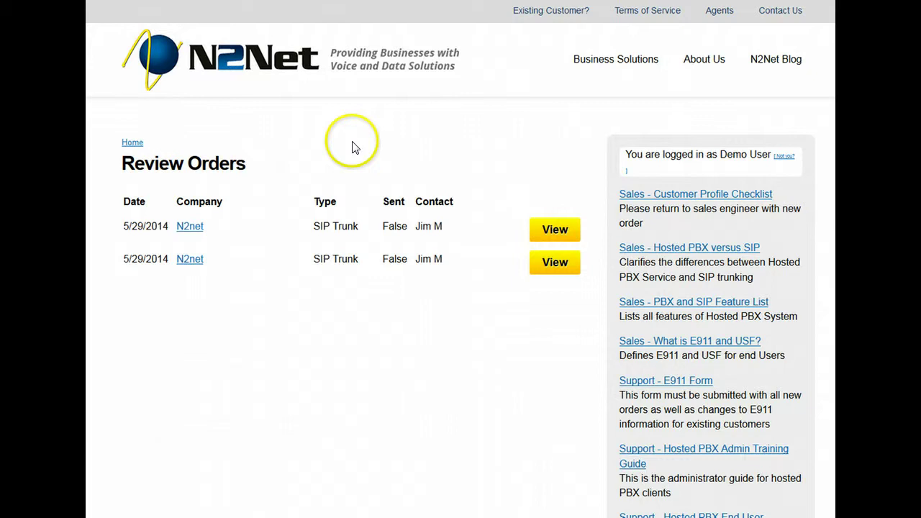
# - Open the first saved N2net order and examine its charges and the accompanying sales and support document links
pyautogui.click(189, 227)
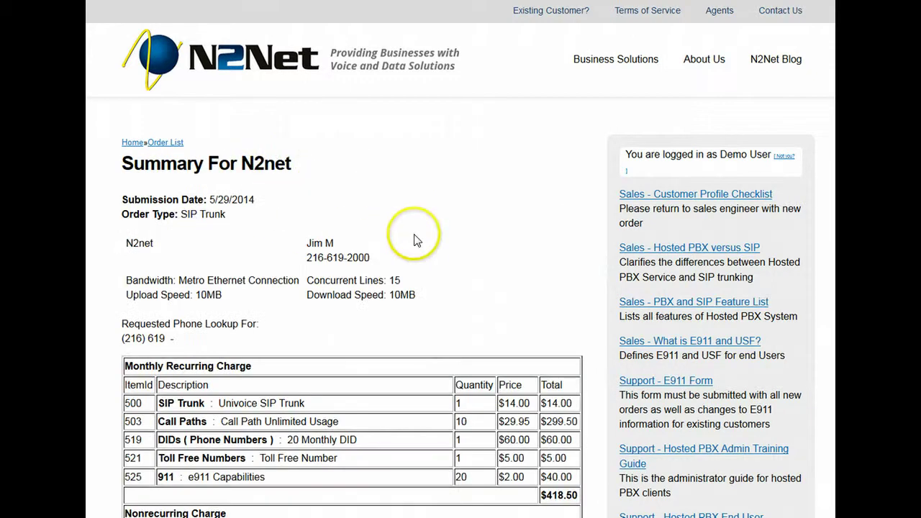
pyautogui.scroll(-5, 412, 241)
pyautogui.scroll(-4, 416, 244)
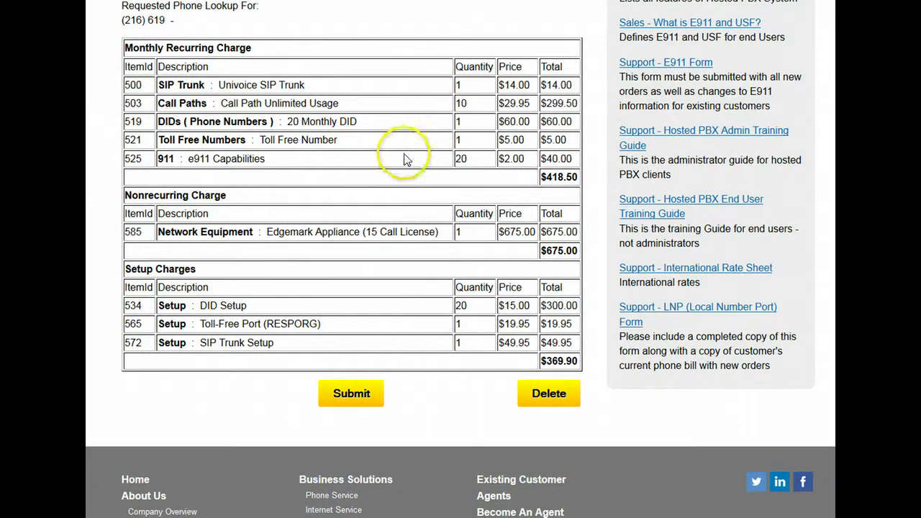
pyautogui.scroll(5, 405, 168)
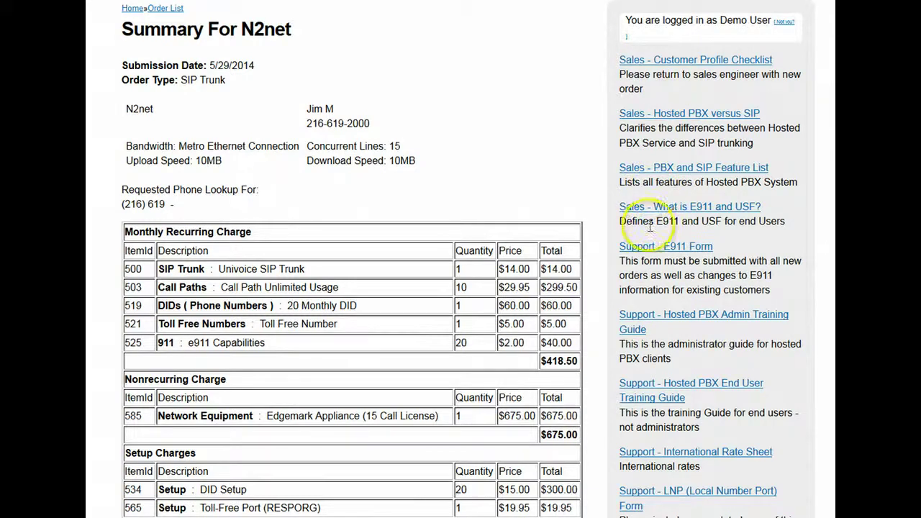
pyautogui.scroll(-1, 648, 244)
pyautogui.scroll(-1, 649, 257)
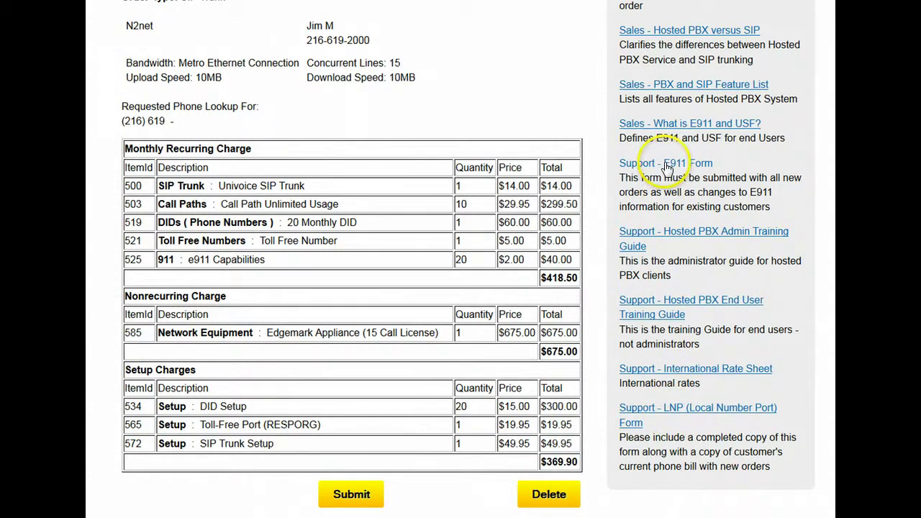
pyautogui.scroll(4, 667, 169)
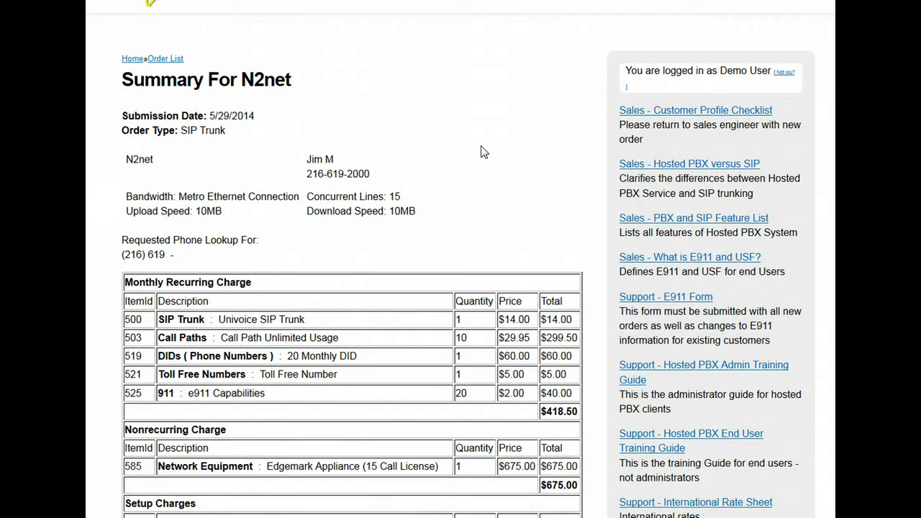
pyautogui.scroll(2, 482, 152)
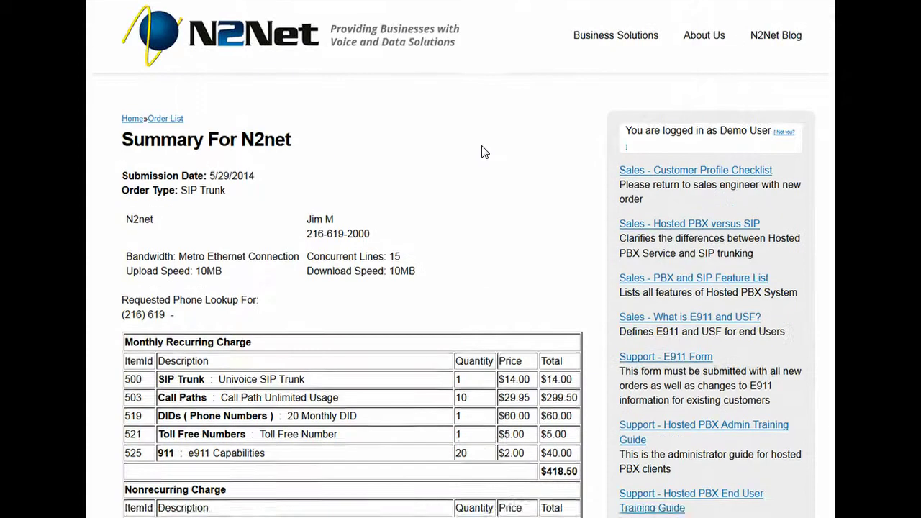